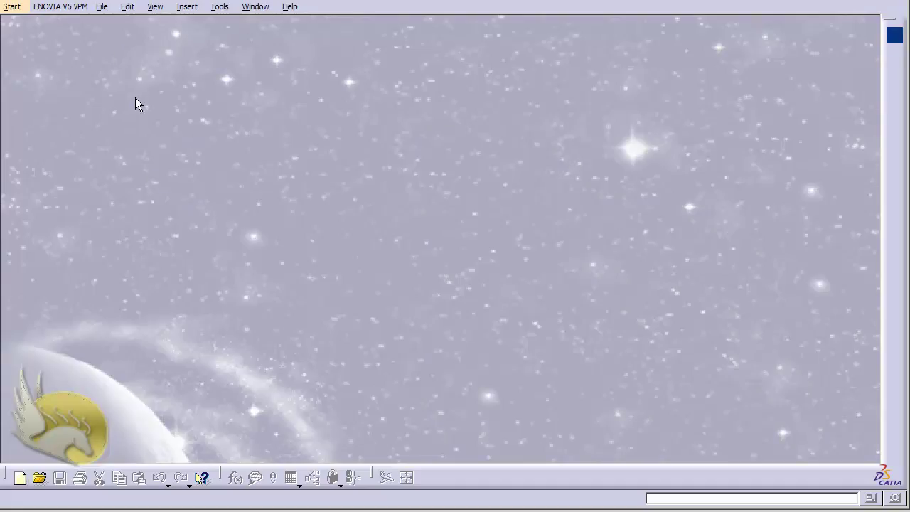
Examine the available workbench categories and the workbenches offered under Mechanical Design.
{"action": "left_click", "coordinate": [12, 7]}
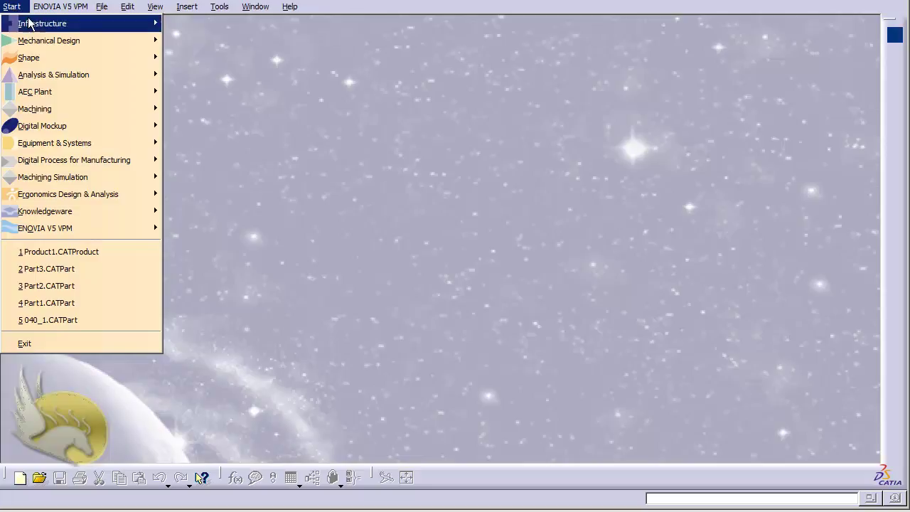
{"action": "mouse_move", "coordinate": [37, 28]}
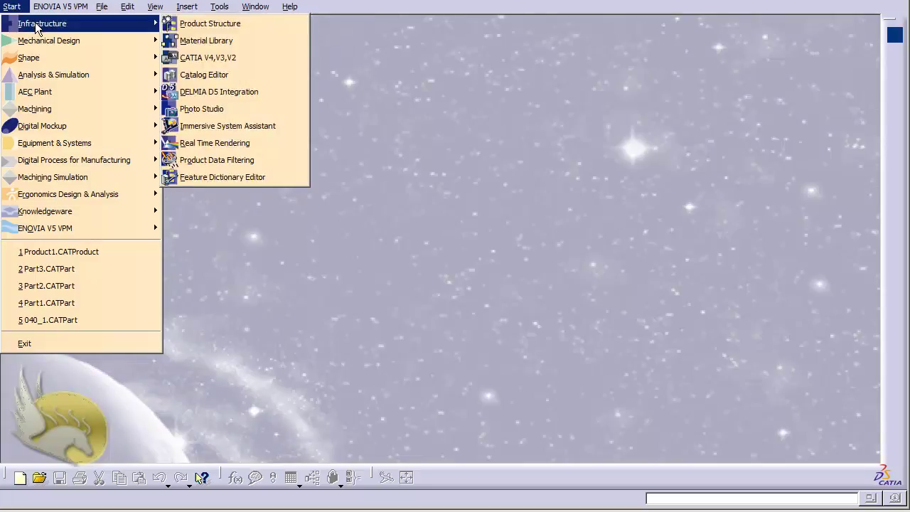
{"action": "mouse_move", "coordinate": [37, 47]}
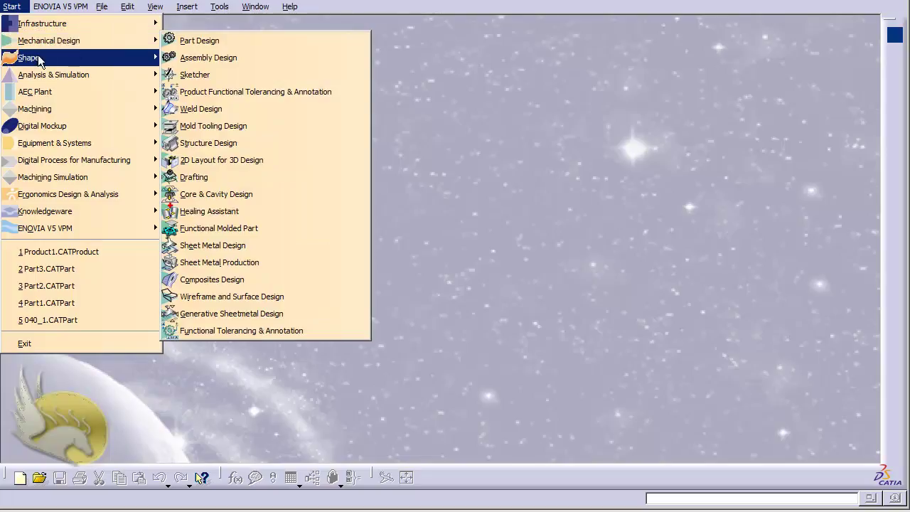
{"action": "mouse_move", "coordinate": [35, 68]}
{"action": "mouse_move", "coordinate": [83, 91]}
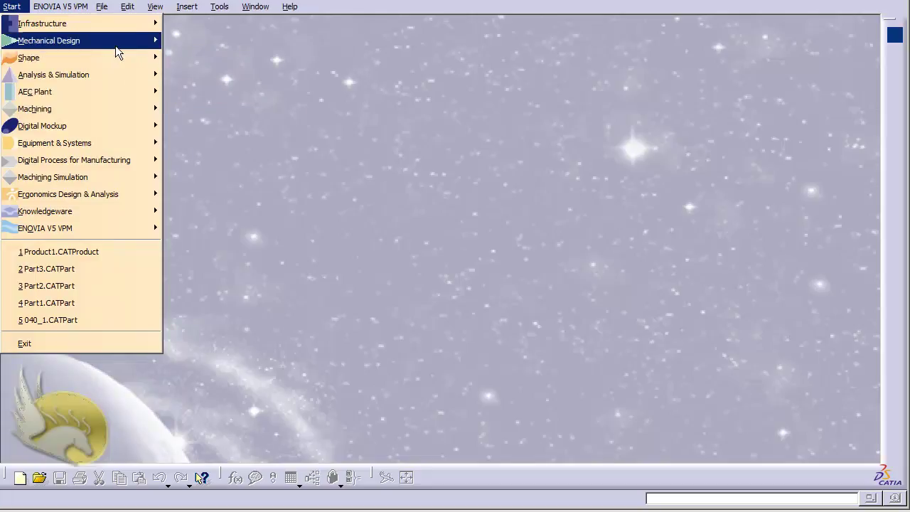
{"action": "mouse_move", "coordinate": [124, 44]}
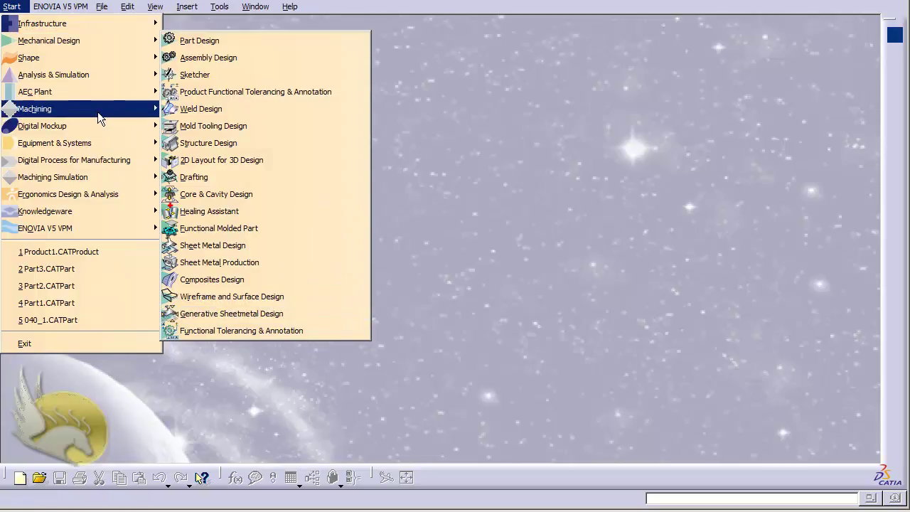
{"action": "mouse_move", "coordinate": [89, 65]}
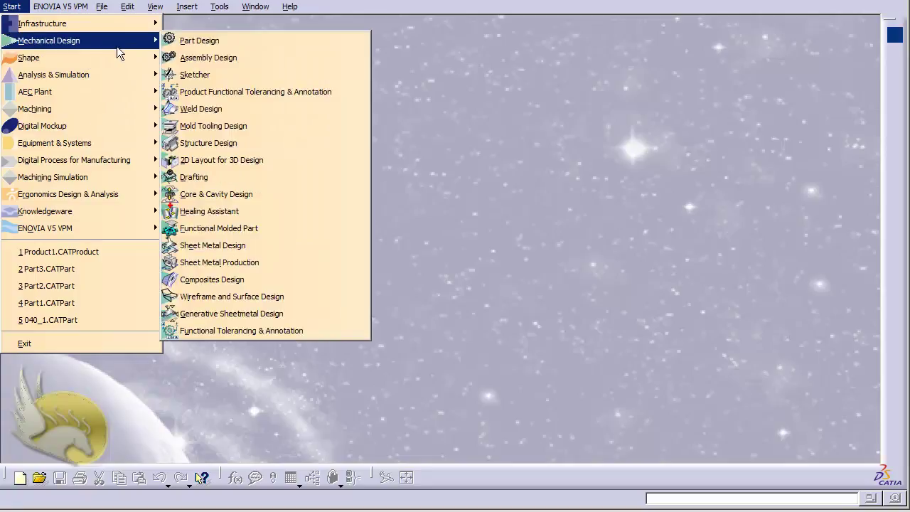
{"action": "left_click", "coordinate": [187, 43]}
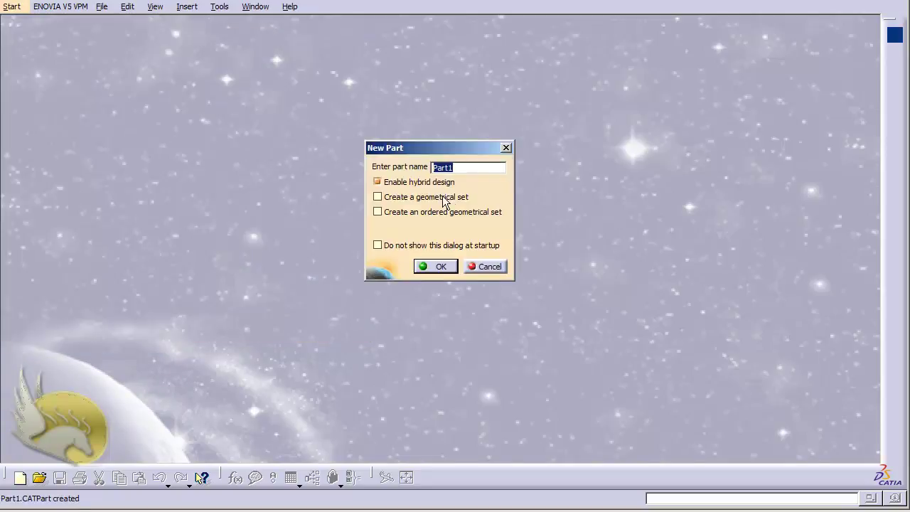
{"action": "left_click", "coordinate": [435, 266]}
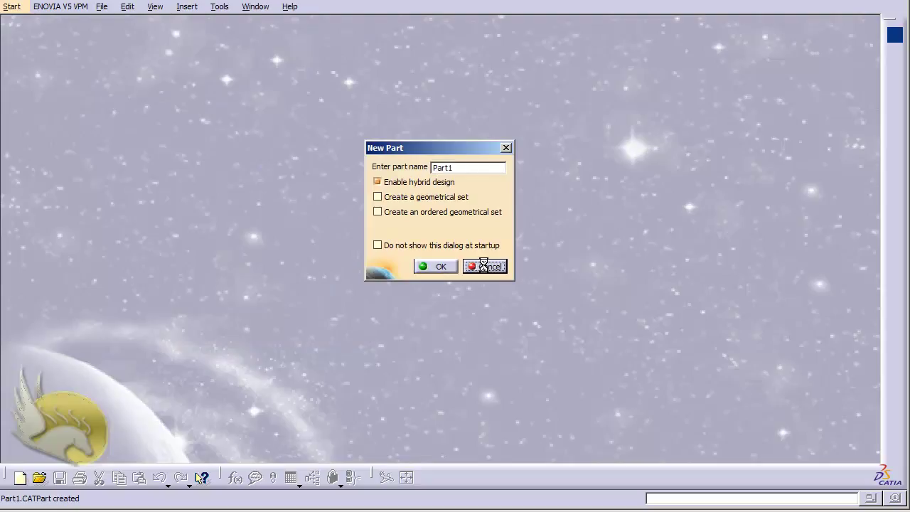
{"action": "left_click", "coordinate": [107, 9]}
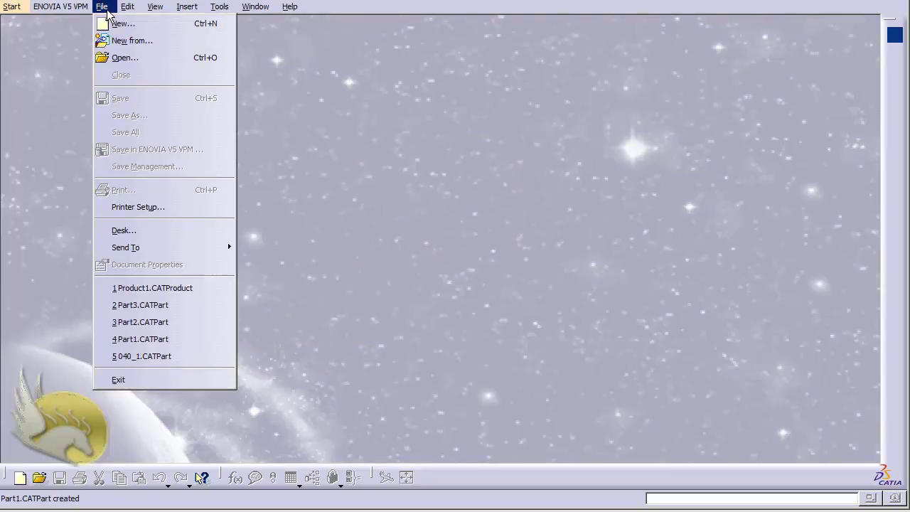
{"action": "left_click", "coordinate": [118, 24]}
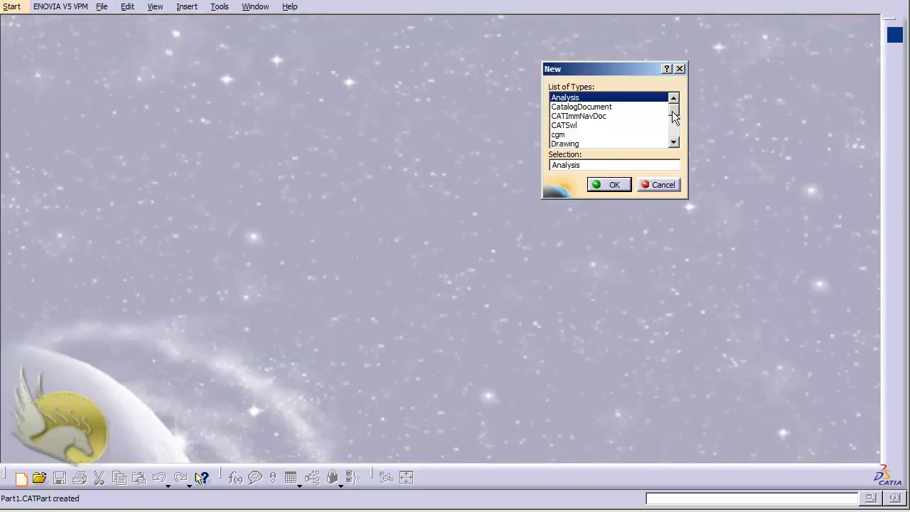
{"action": "left_click_drag", "start_coordinate": [674, 117], "coordinate": [676, 131]}
{"action": "left_click", "coordinate": [569, 126]}
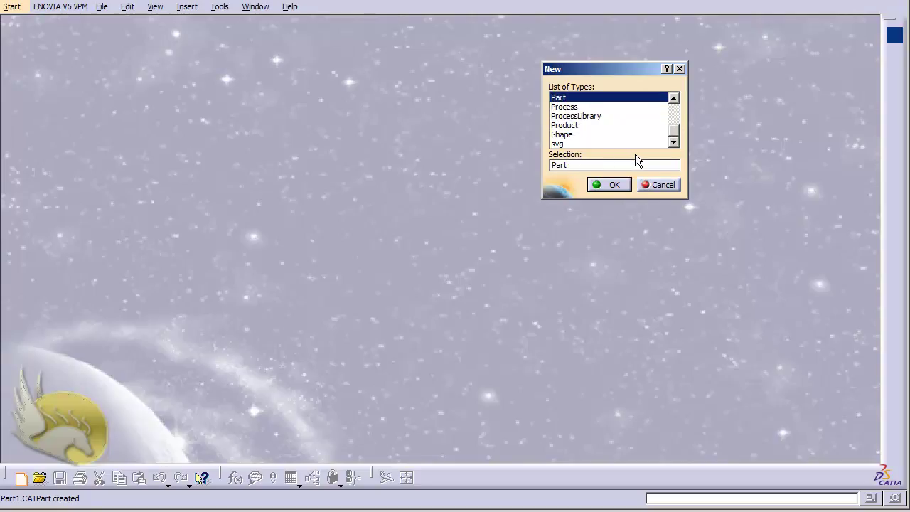
{"action": "left_click", "coordinate": [575, 128]}
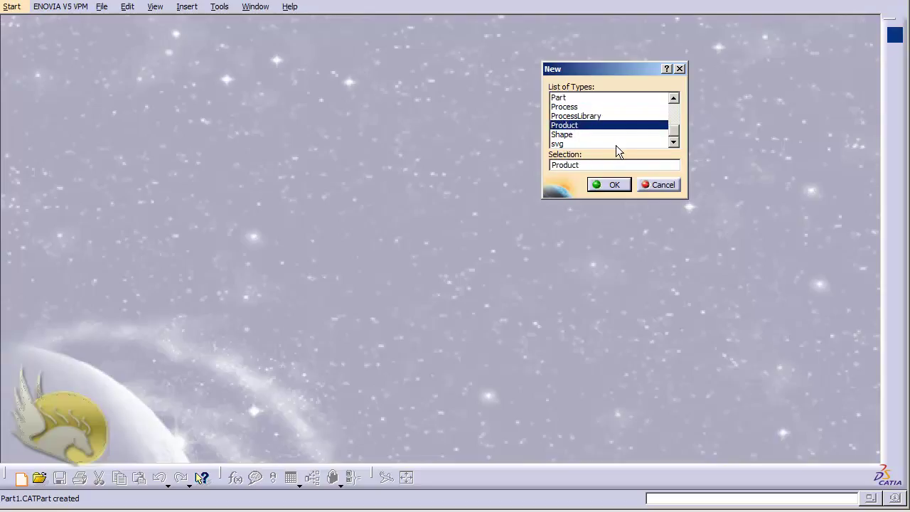
{"action": "left_click", "coordinate": [566, 136]}
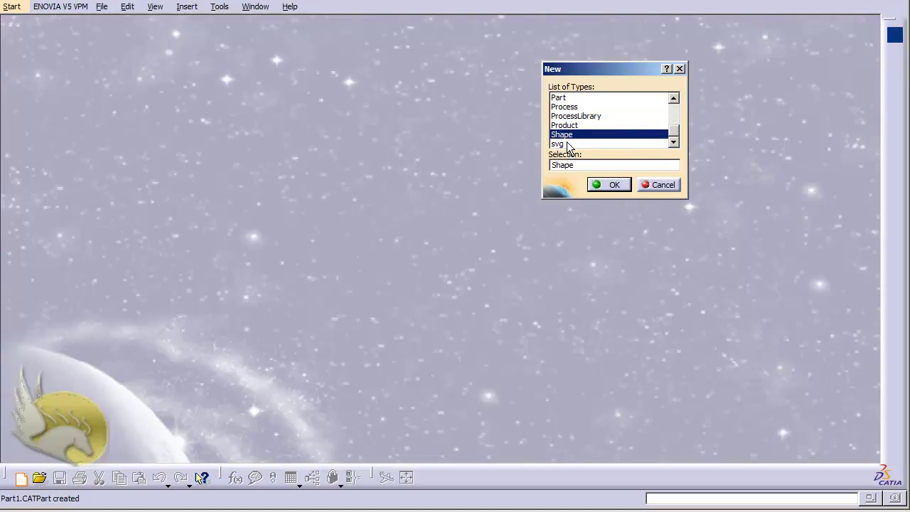
{"action": "left_click", "coordinate": [663, 186]}
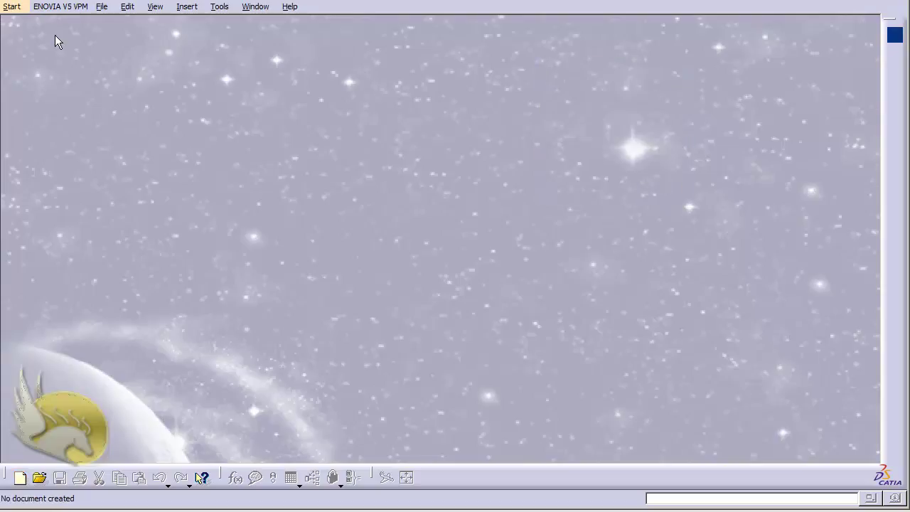
Create a new part in the Part Design workbench, keeping the name Part1 and hybrid design enabled.
{"action": "left_click", "coordinate": [12, 6]}
{"action": "mouse_move", "coordinate": [119, 39]}
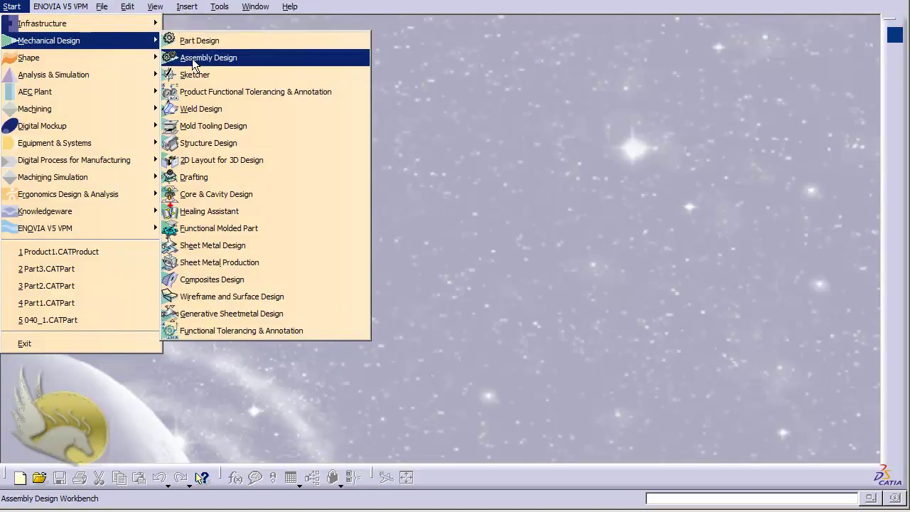
{"action": "mouse_move", "coordinate": [106, 7]}
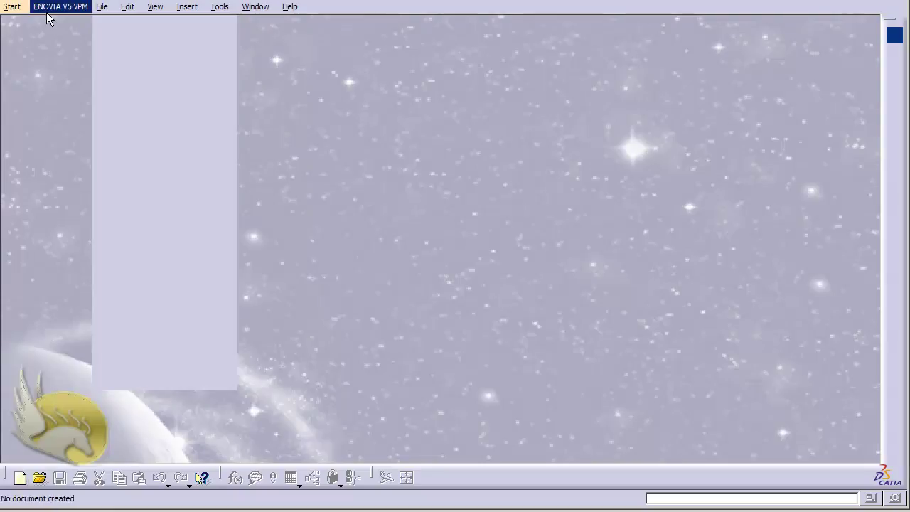
{"action": "mouse_move", "coordinate": [21, 13]}
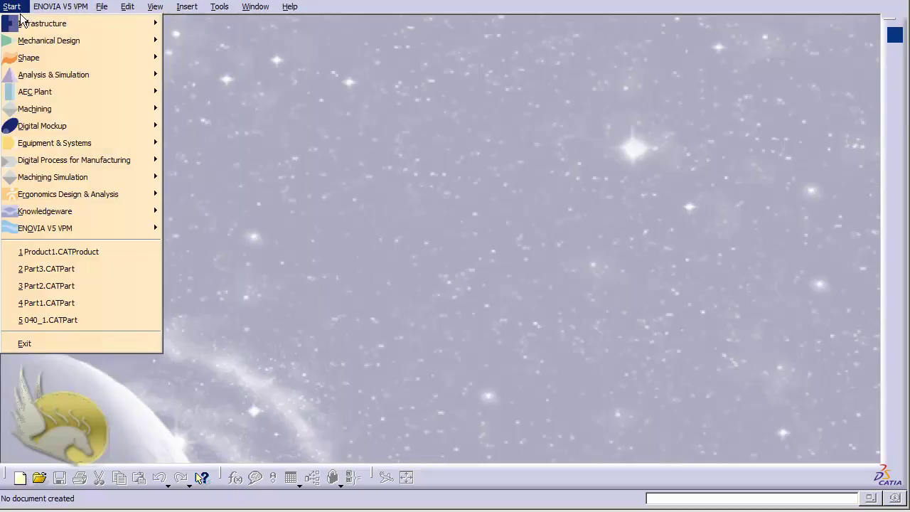
{"action": "mouse_move", "coordinate": [26, 41]}
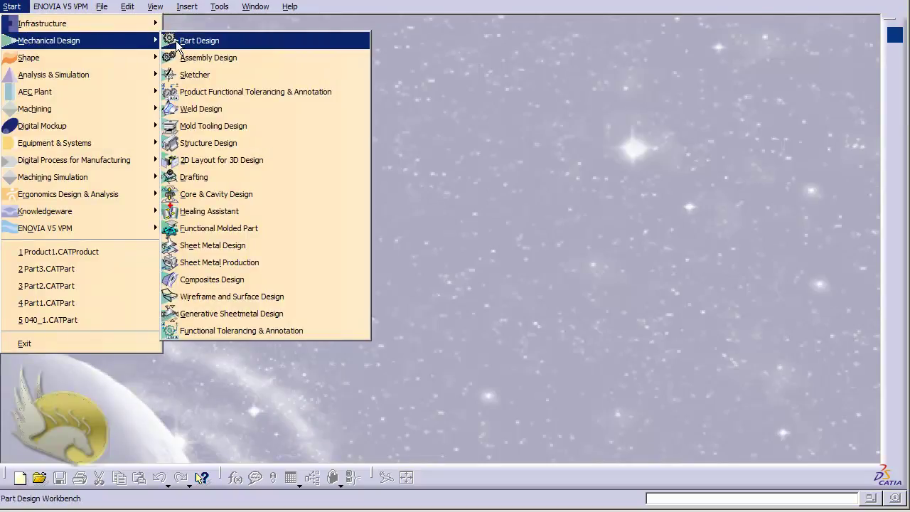
{"action": "left_click", "coordinate": [175, 42]}
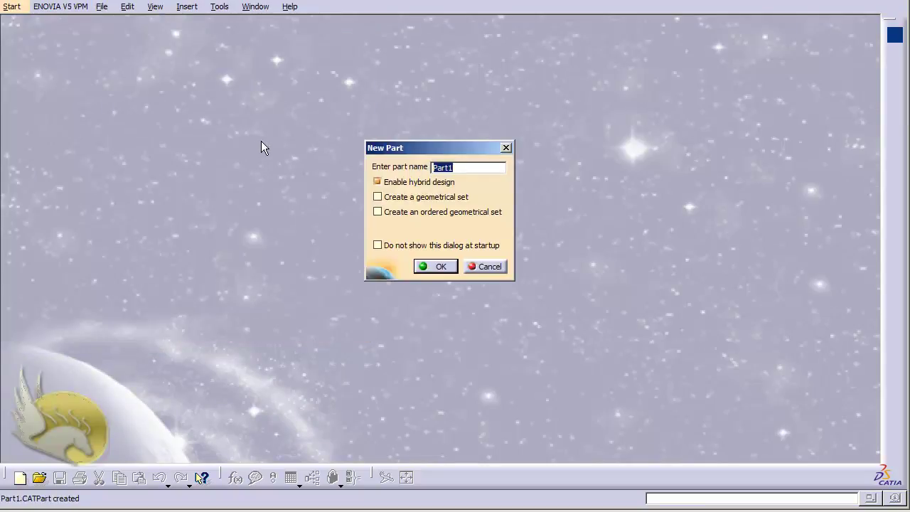
{"action": "left_click", "coordinate": [430, 266]}
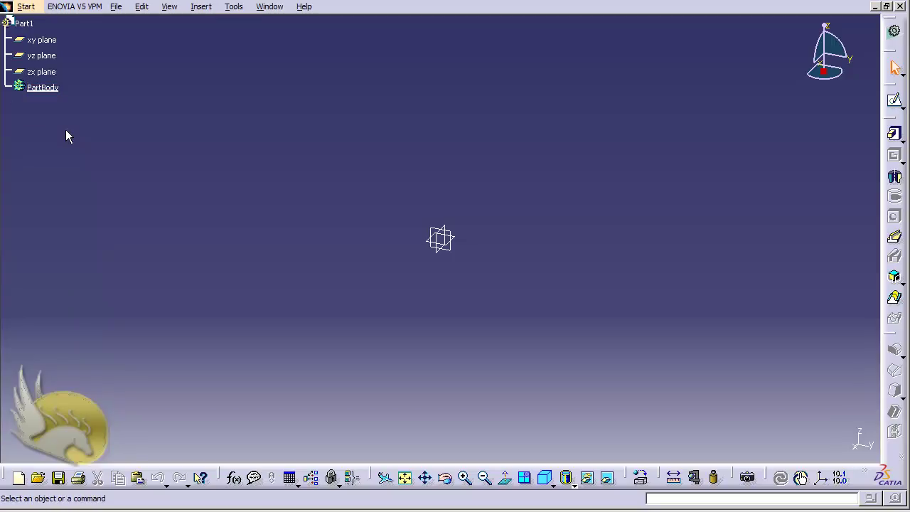
Inspect the product properties of the root part Part1, including its part number, without changing them.
{"action": "left_click", "coordinate": [193, 9]}
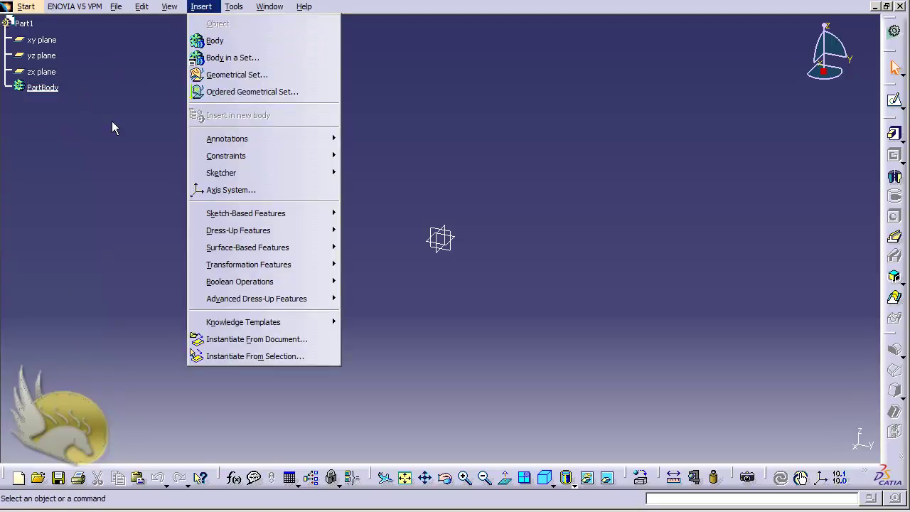
{"action": "left_click", "coordinate": [95, 139]}
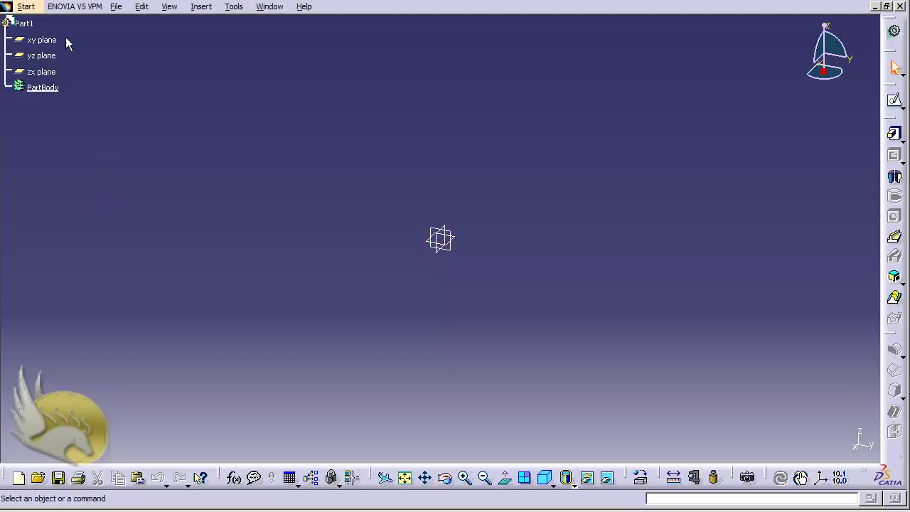
{"action": "right_click", "coordinate": [37, 30]}
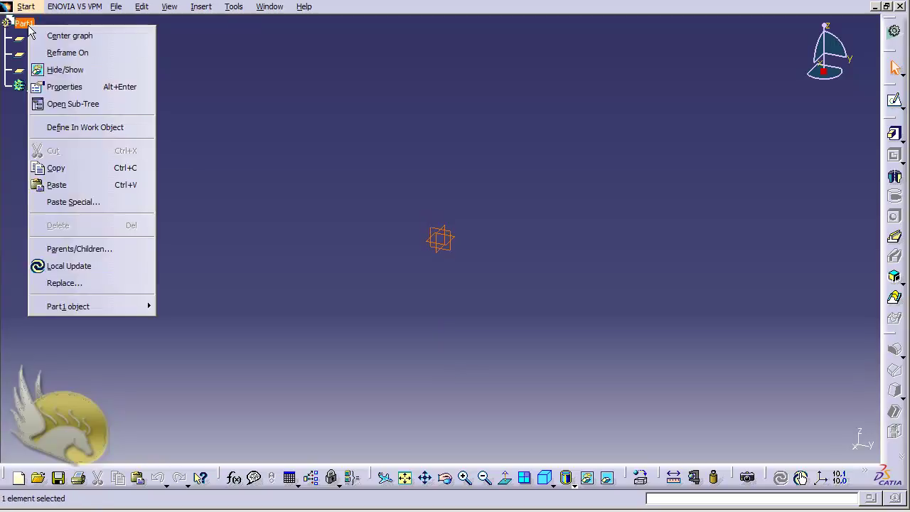
{"action": "left_click", "coordinate": [71, 84]}
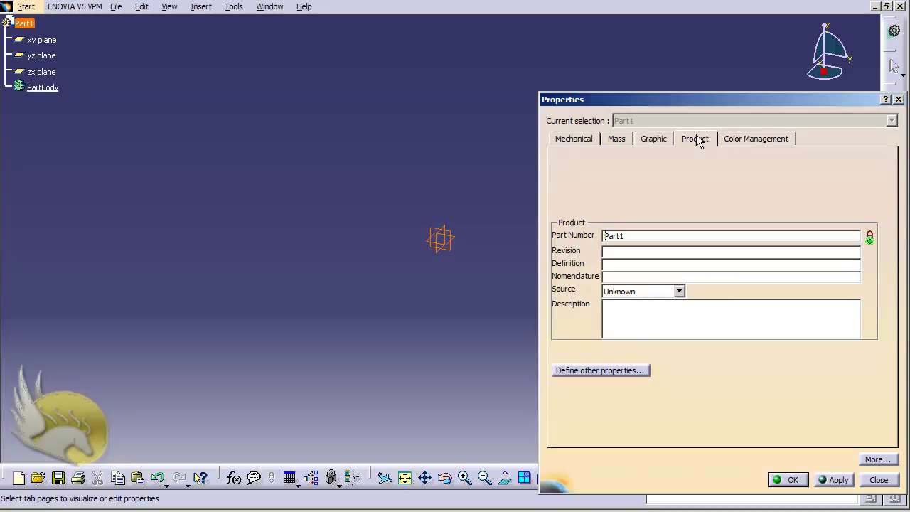
{"action": "double_click", "coordinate": [626, 236]}
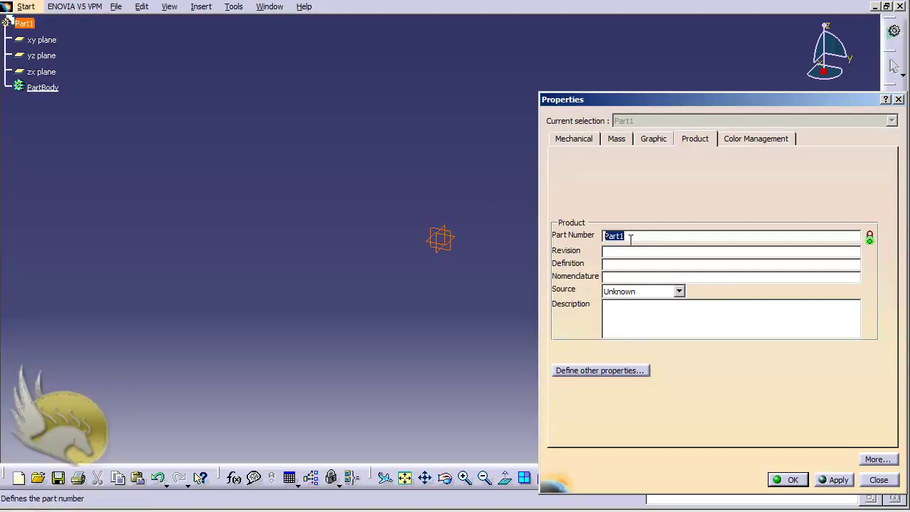
{"action": "left_click", "coordinate": [873, 481]}
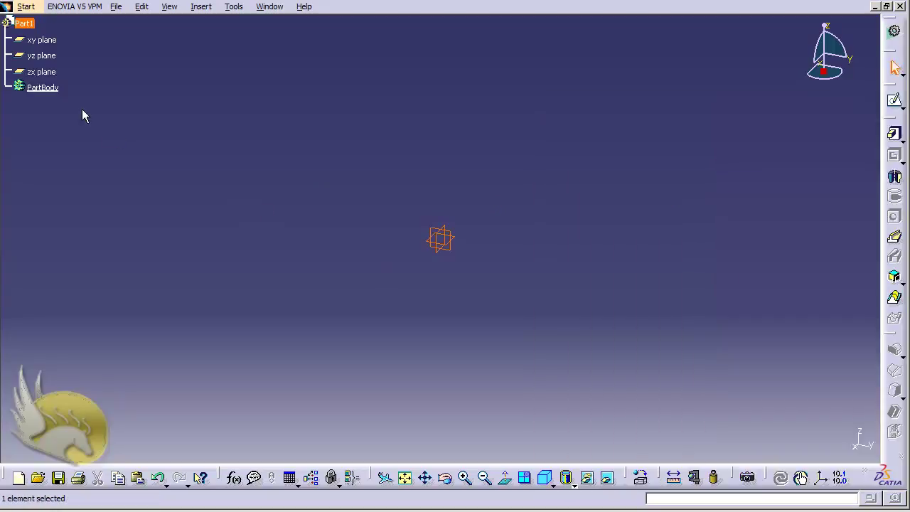
Inspect the feature properties of PartBody, including its feature name, without changing them.
{"action": "right_click", "coordinate": [46, 88]}
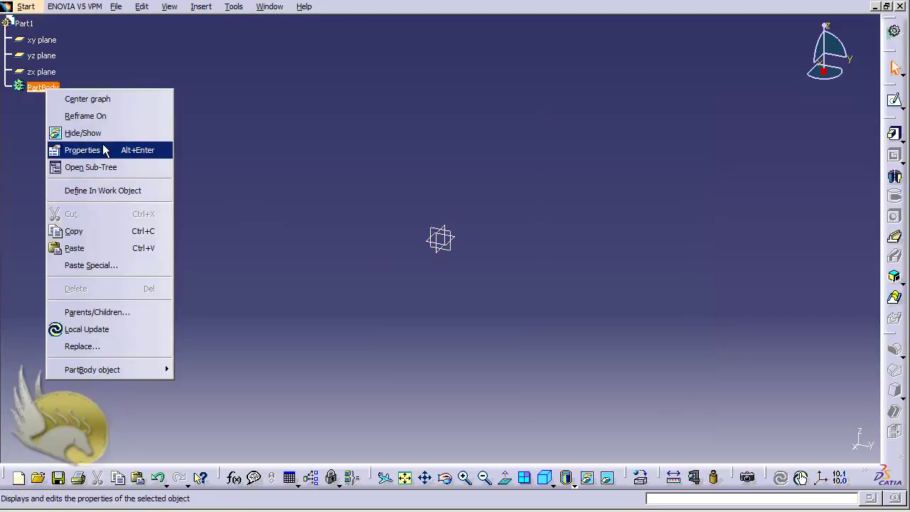
{"action": "left_click", "coordinate": [103, 150]}
{"action": "left_click", "coordinate": [625, 140]}
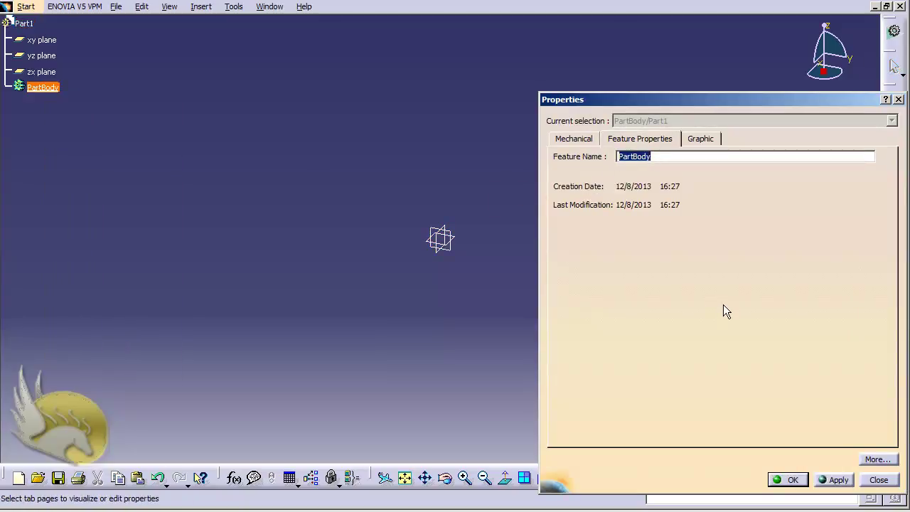
{"action": "left_click", "coordinate": [876, 480]}
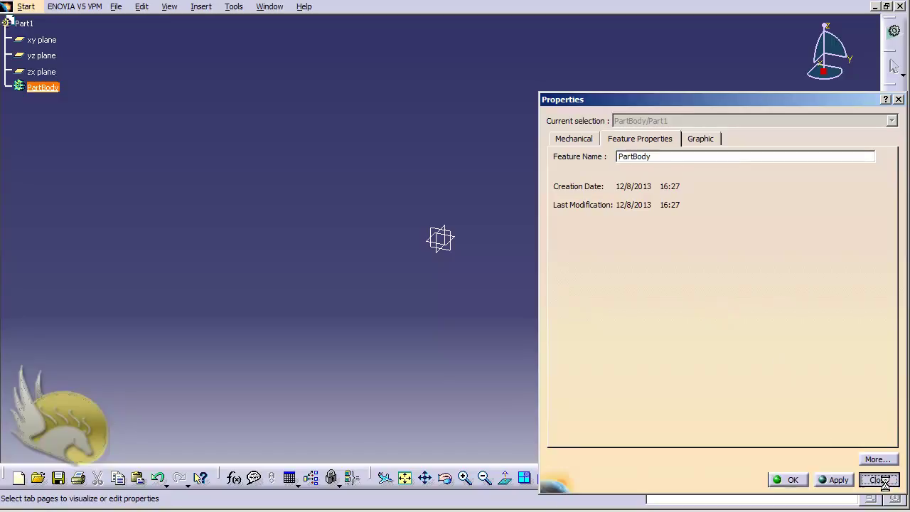
{"action": "right_click", "coordinate": [48, 91]}
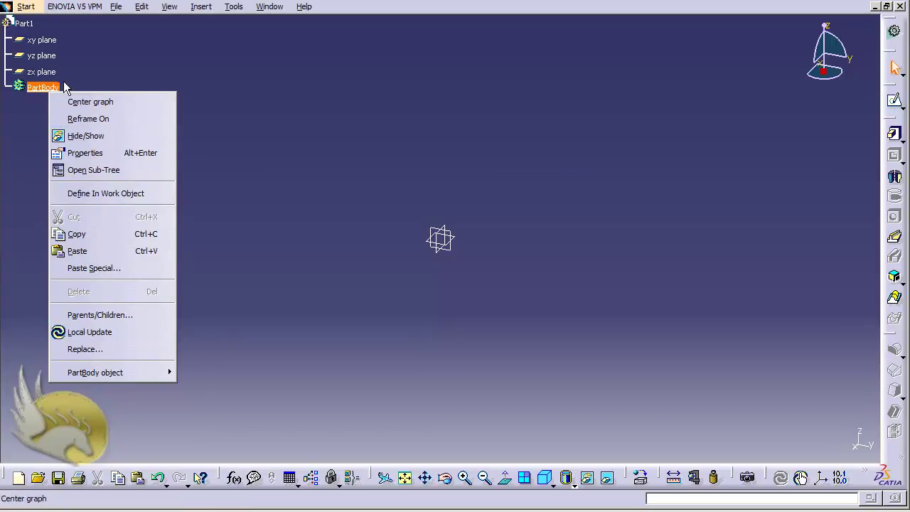
{"action": "left_click", "coordinate": [132, 78]}
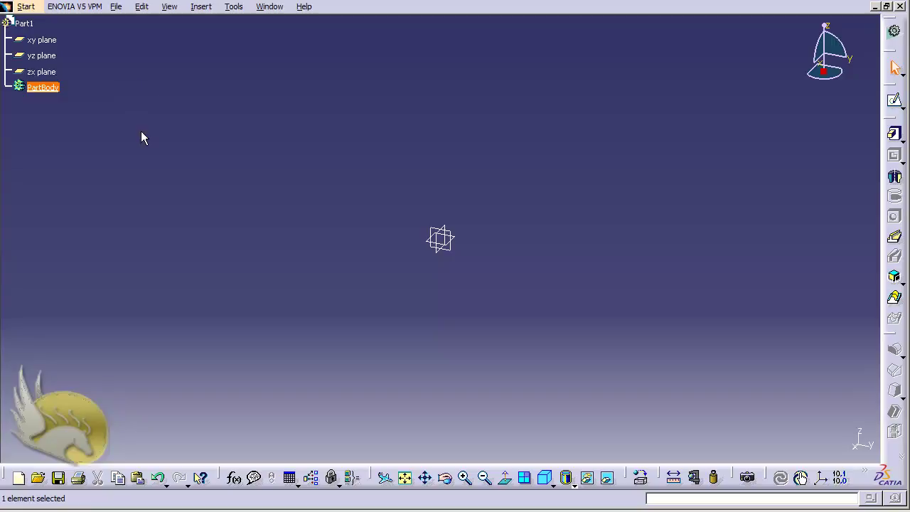
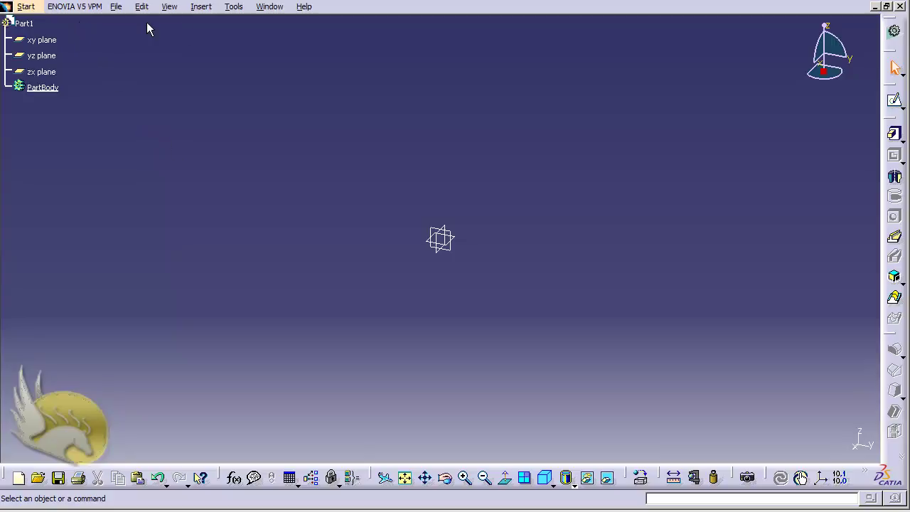
Examine the insertable Part Design objects, including the sketch-based, dress-up, transformation and Boolean operation categories.
{"action": "left_click", "coordinate": [203, 7]}
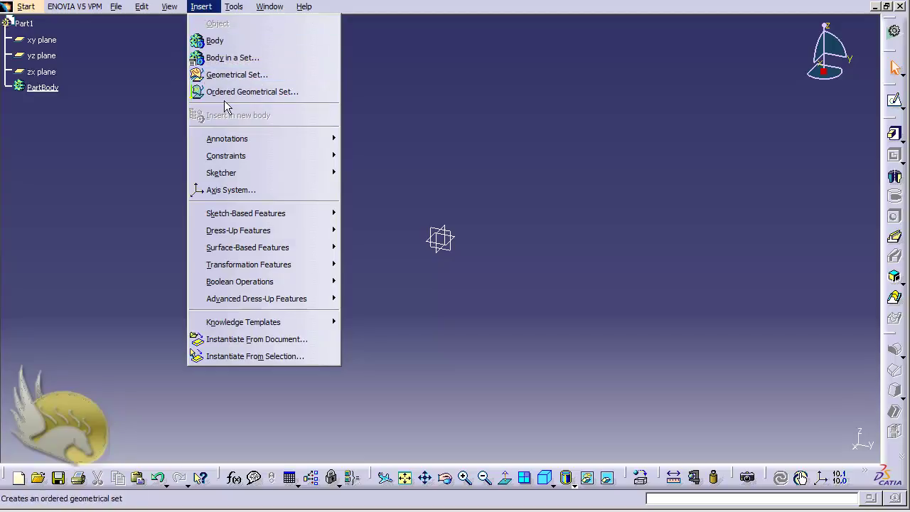
{"action": "mouse_move", "coordinate": [250, 213]}
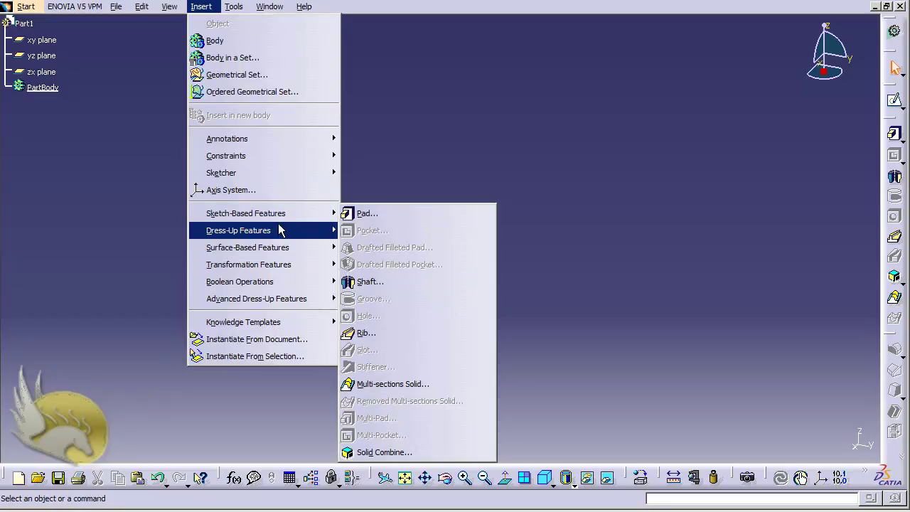
{"action": "mouse_move", "coordinate": [279, 230]}
{"action": "mouse_move", "coordinate": [279, 264]}
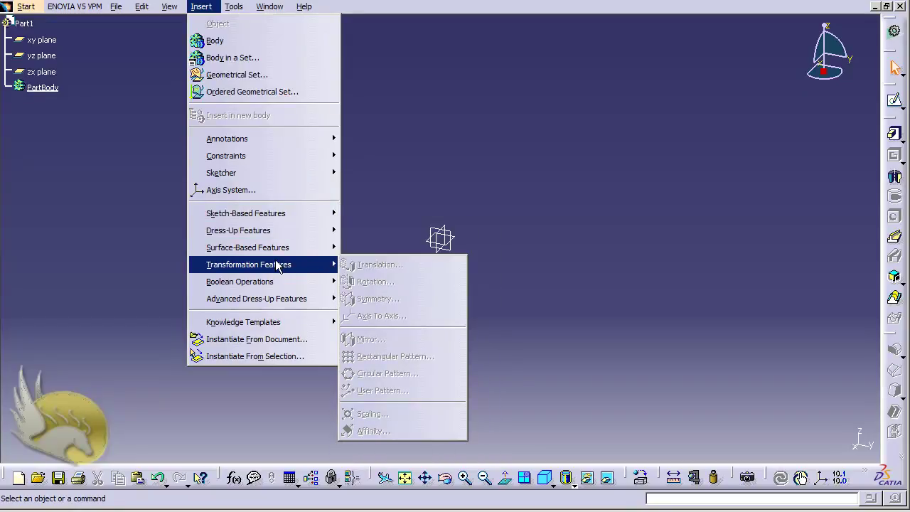
{"action": "mouse_move", "coordinate": [269, 282]}
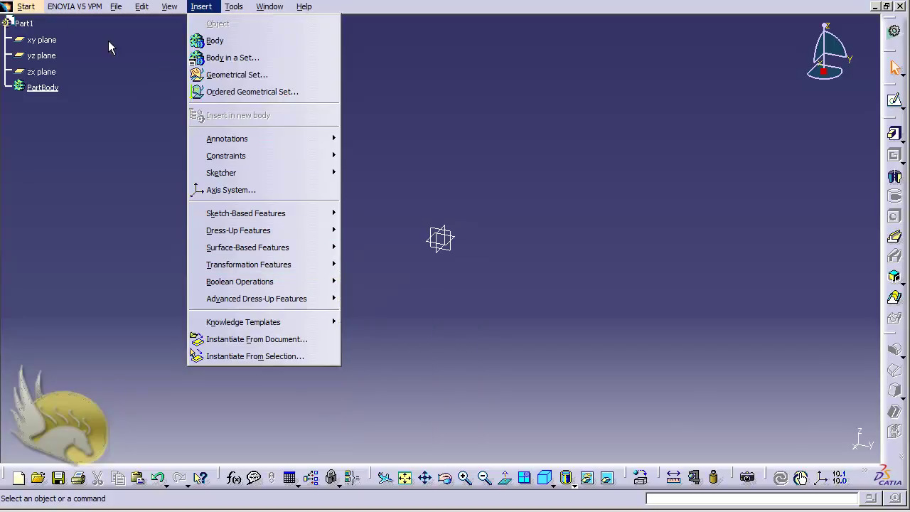
Switch to the Wireframe and Surface Design workbench and examine the wireframe elements that can be inserted there.
{"action": "mouse_move", "coordinate": [29, 7]}
{"action": "mouse_move", "coordinate": [55, 40]}
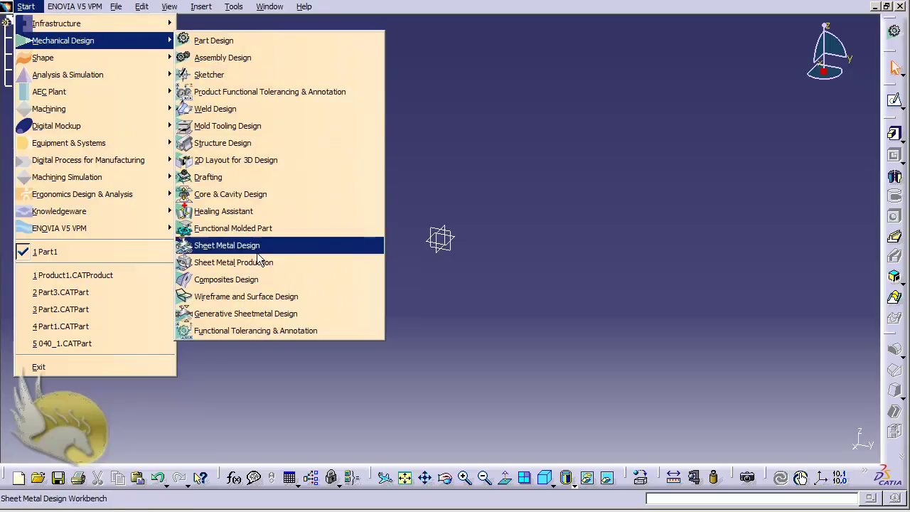
{"action": "left_click", "coordinate": [287, 296]}
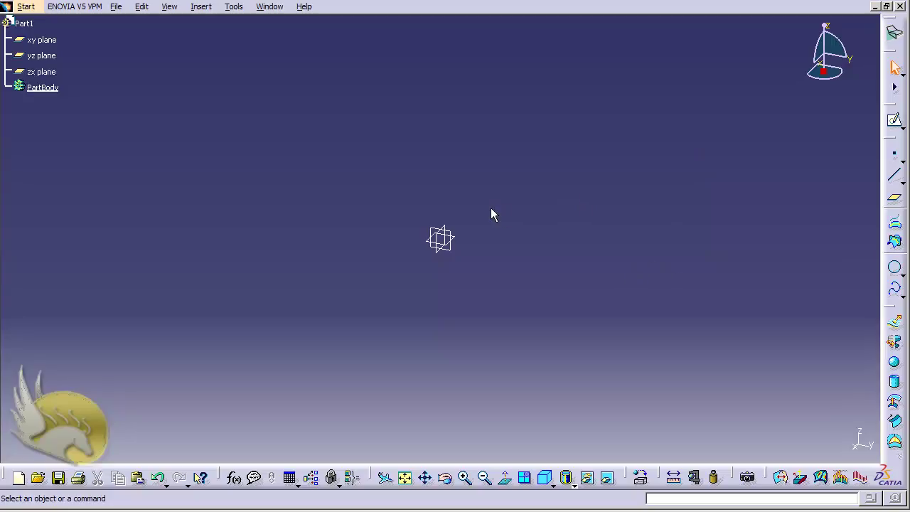
{"action": "left_click", "coordinate": [201, 7]}
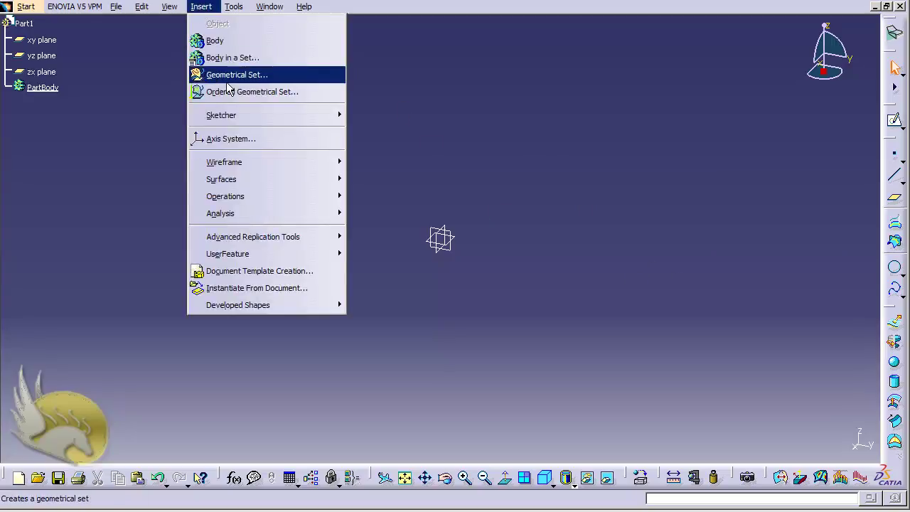
{"action": "mouse_move", "coordinate": [273, 161]}
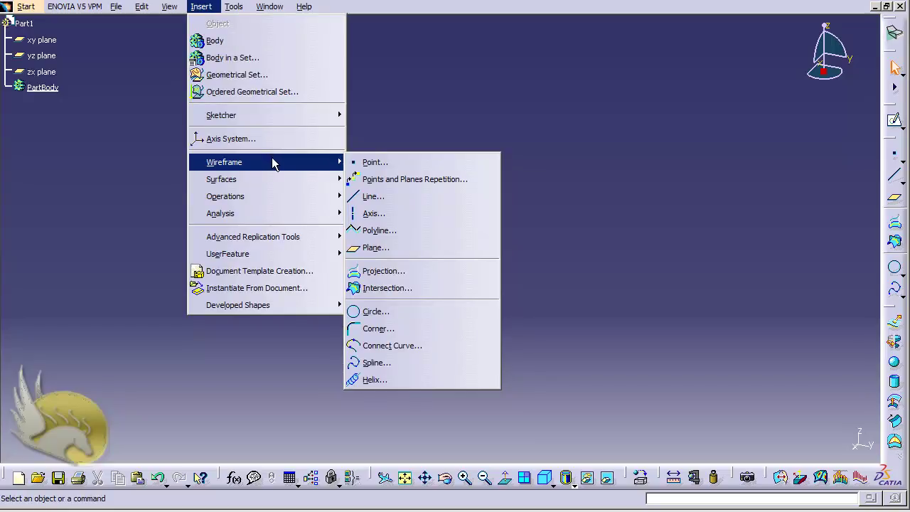
{"action": "left_click", "coordinate": [409, 117]}
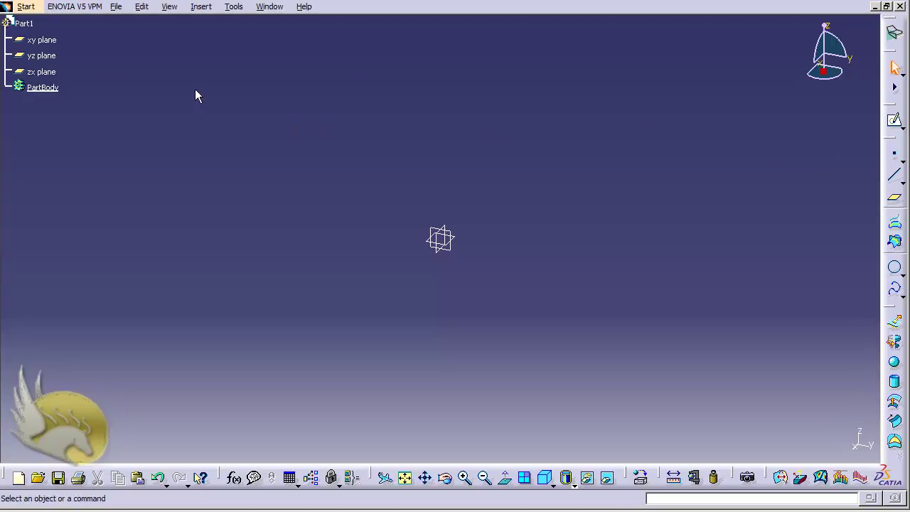
Return to the Part Design workbench and review the list of available toolbars without changing any of them.
{"action": "left_click", "coordinate": [26, 6]}
{"action": "left_click", "coordinate": [214, 41]}
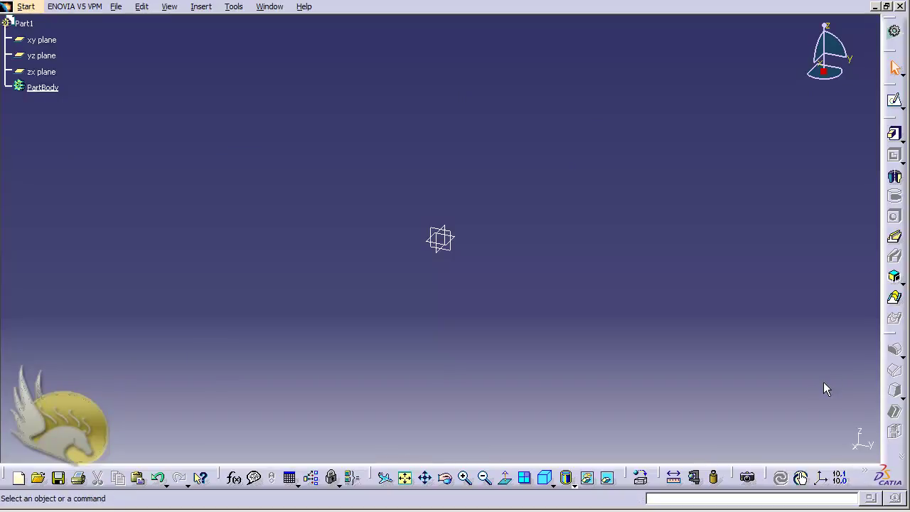
{"action": "left_click", "coordinate": [170, 6]}
{"action": "mouse_move", "coordinate": [203, 26]}
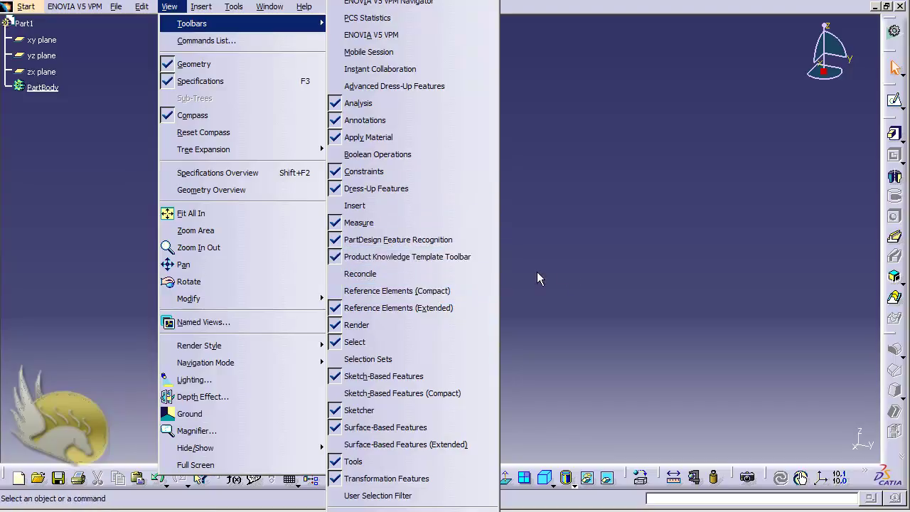
{"action": "left_click", "coordinate": [569, 280]}
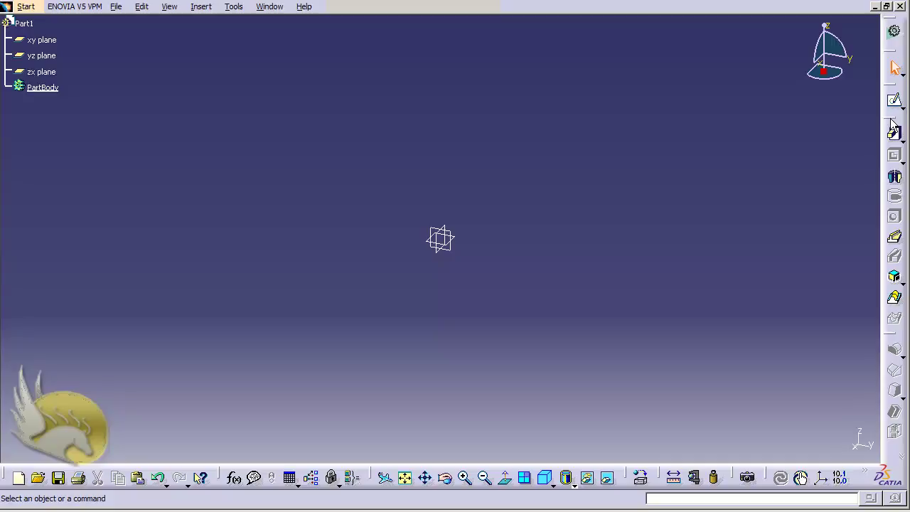
Undock the Sketch-Based Features, Tools and Analysis toolbars so that they float over the 3D view.
{"action": "left_click_drag", "start_coordinate": [894, 122], "coordinate": [717, 118]}
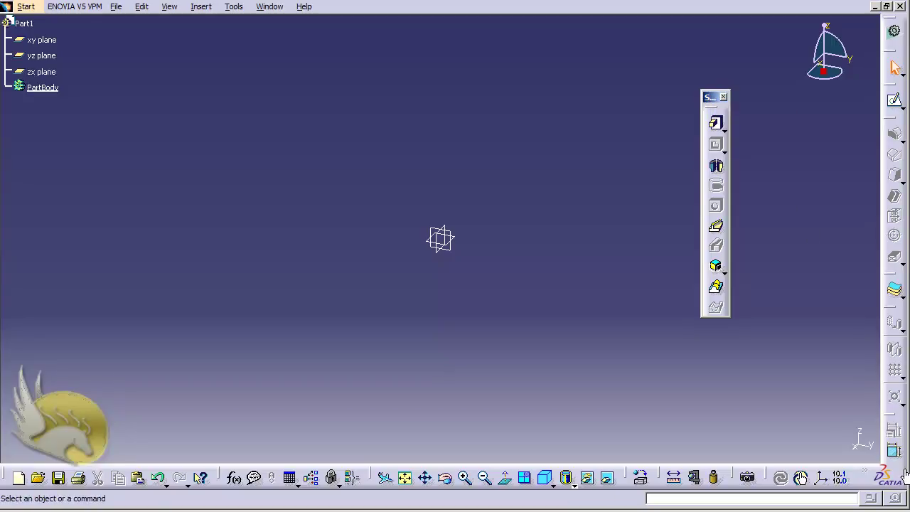
{"action": "left_click", "coordinate": [866, 477]}
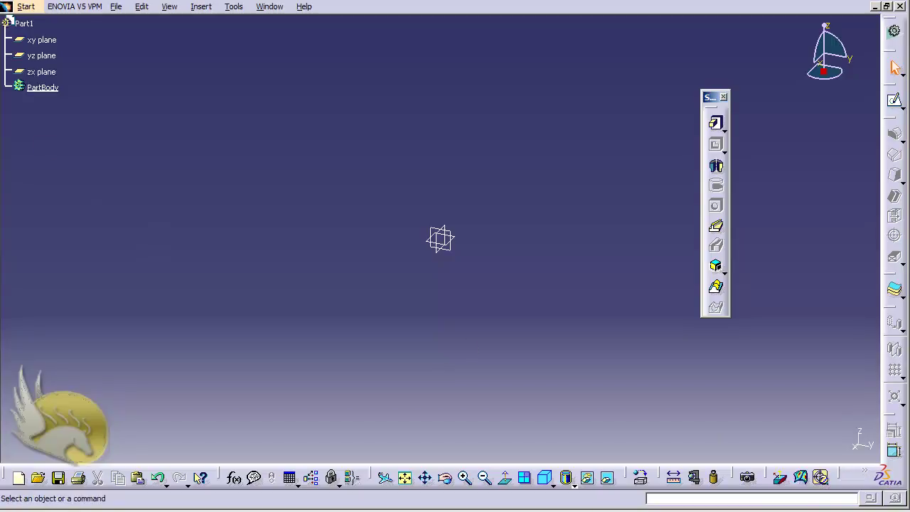
{"action": "left_click", "coordinate": [865, 472]}
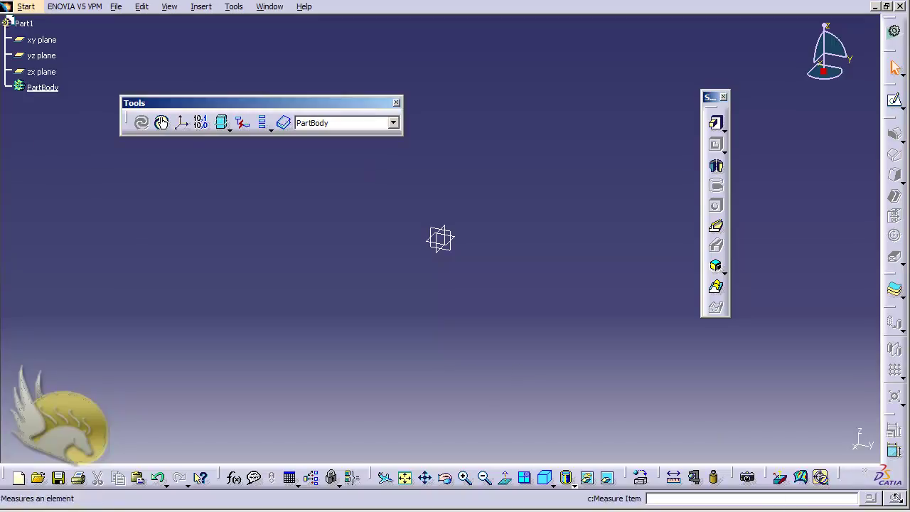
{"action": "left_click", "coordinate": [866, 474]}
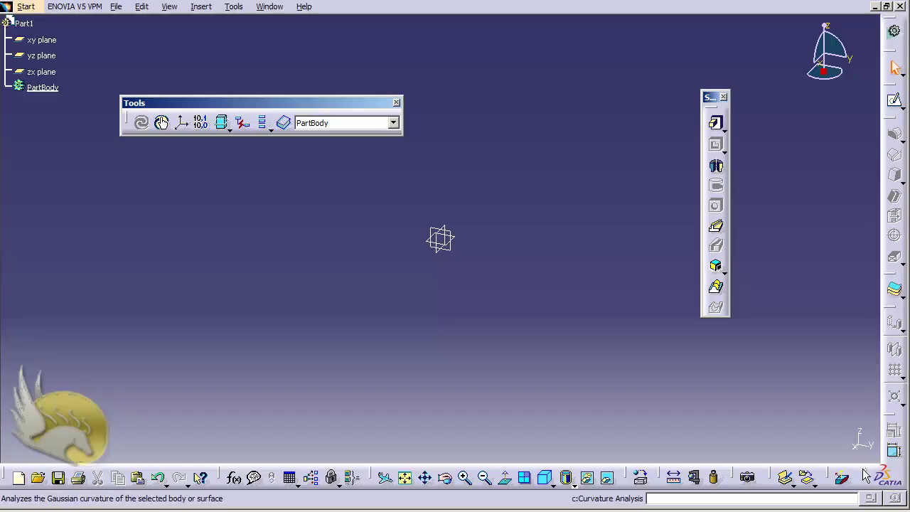
{"action": "left_click", "coordinate": [865, 473]}
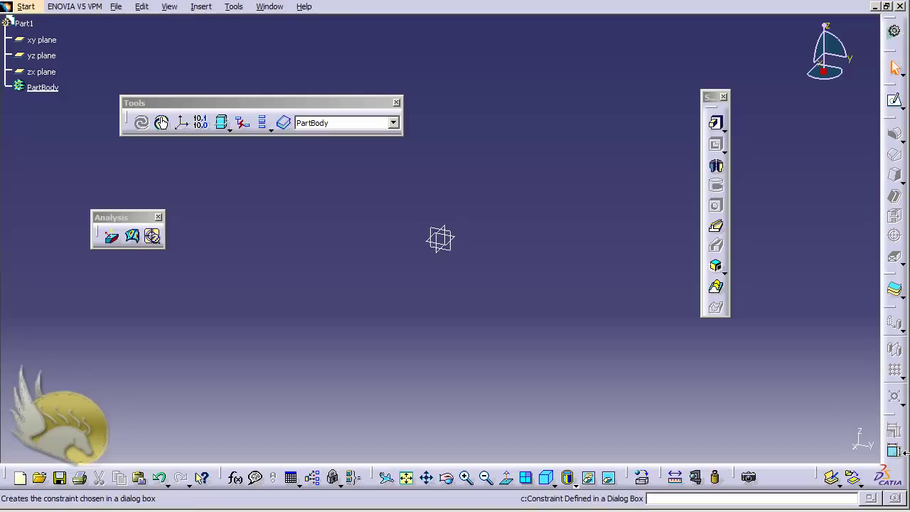
{"action": "left_click", "coordinate": [900, 481]}
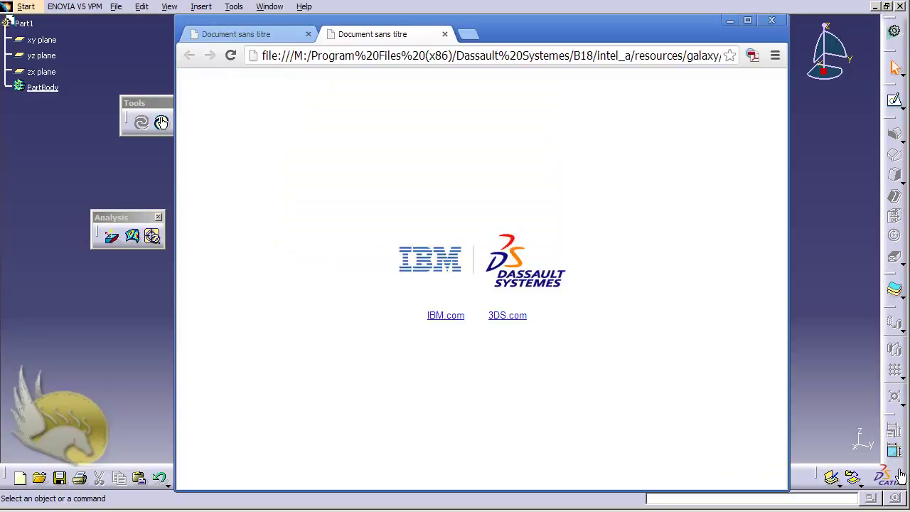
{"action": "left_click", "coordinate": [772, 20]}
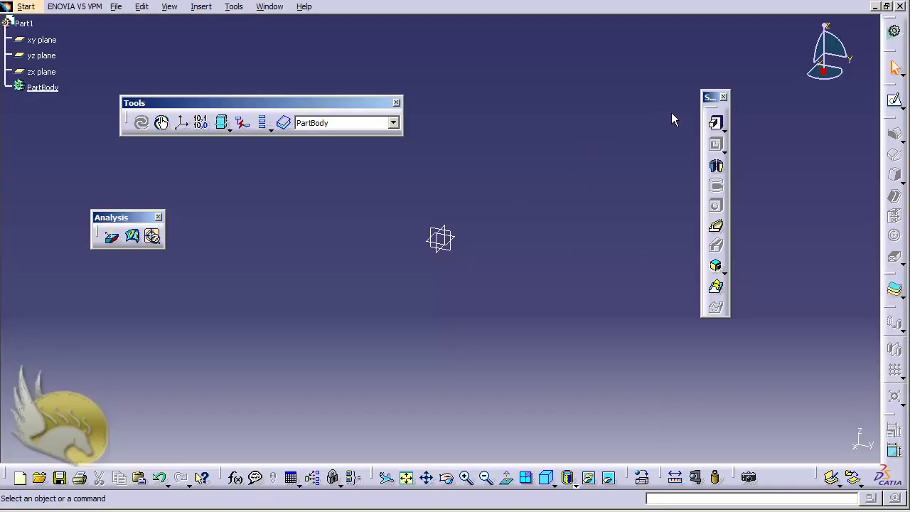
Rearrange the floating toolbars, with Tools beside the compass, Sketch-Based Features below it, and Analysis between them and the reference planes.
{"action": "left_click_drag", "start_coordinate": [714, 97], "coordinate": [804, 110]}
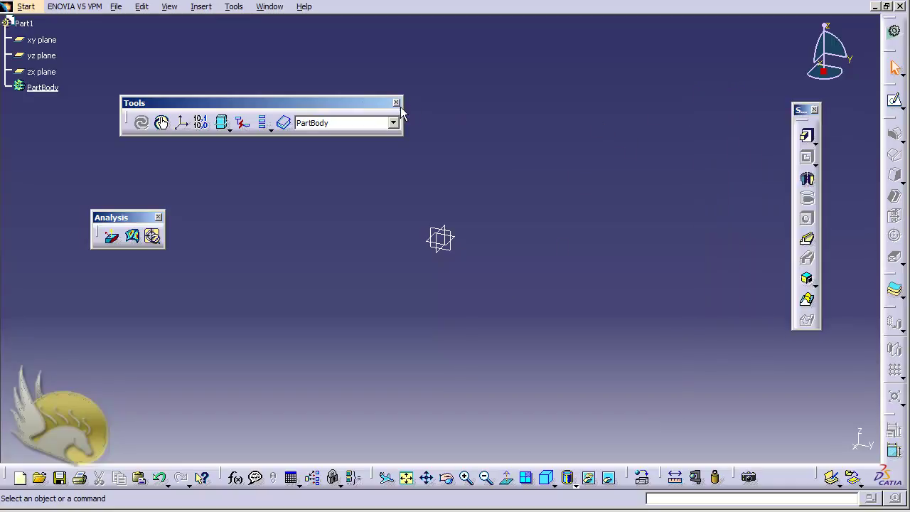
{"action": "left_click_drag", "start_coordinate": [402, 112], "coordinate": [751, 45]}
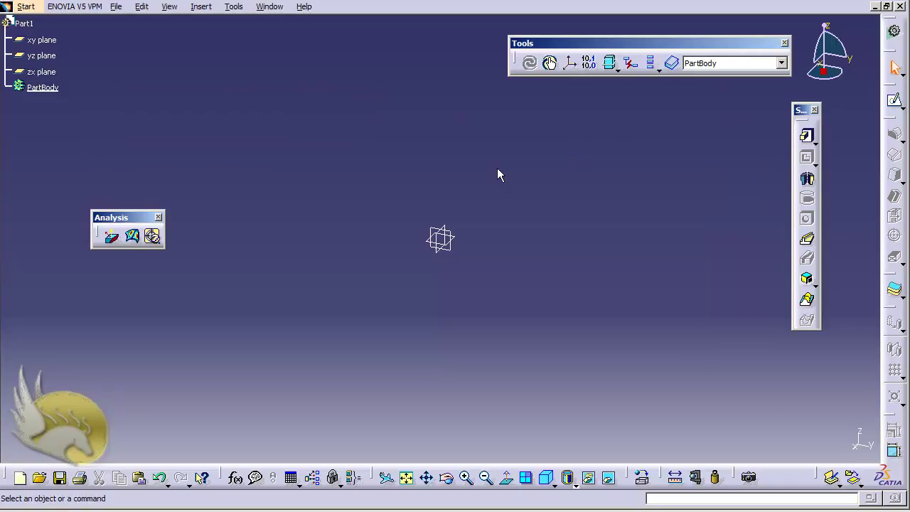
{"action": "left_click_drag", "start_coordinate": [126, 217], "coordinate": [142, 223]}
{"action": "left_click_drag", "start_coordinate": [121, 217], "coordinate": [657, 188]}
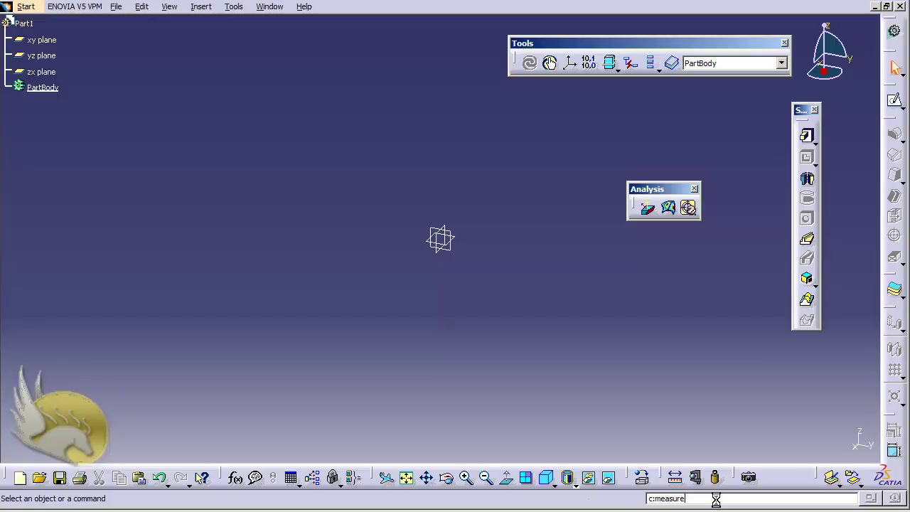
Try to run the power input commands c:measure and c"Apply Material.
{"action": "key", "text": "Return"}
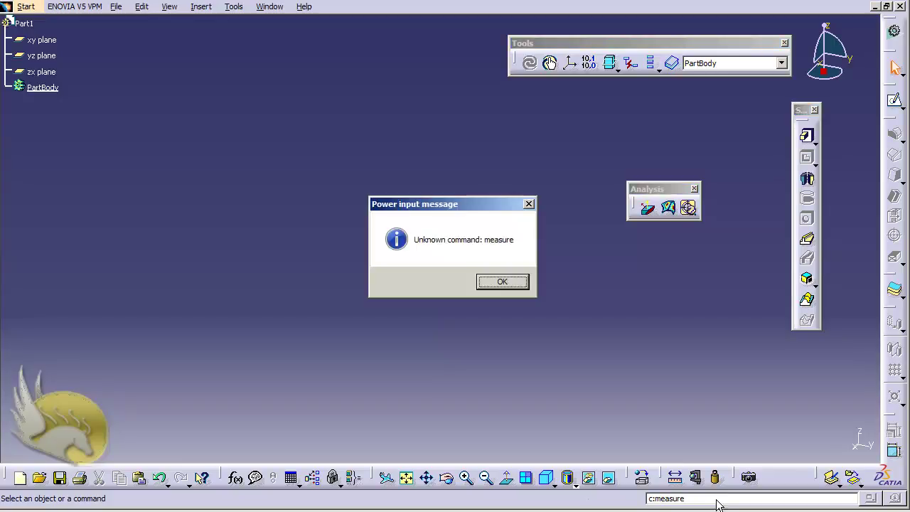
{"action": "left_click", "coordinate": [500, 281]}
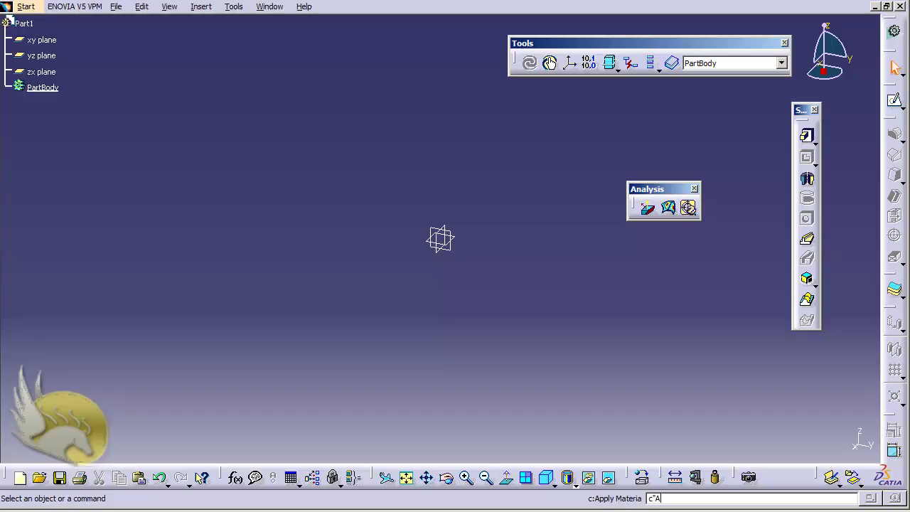
{"action": "type", "text": "c\"Apply Material"}
{"action": "key", "text": "Return"}
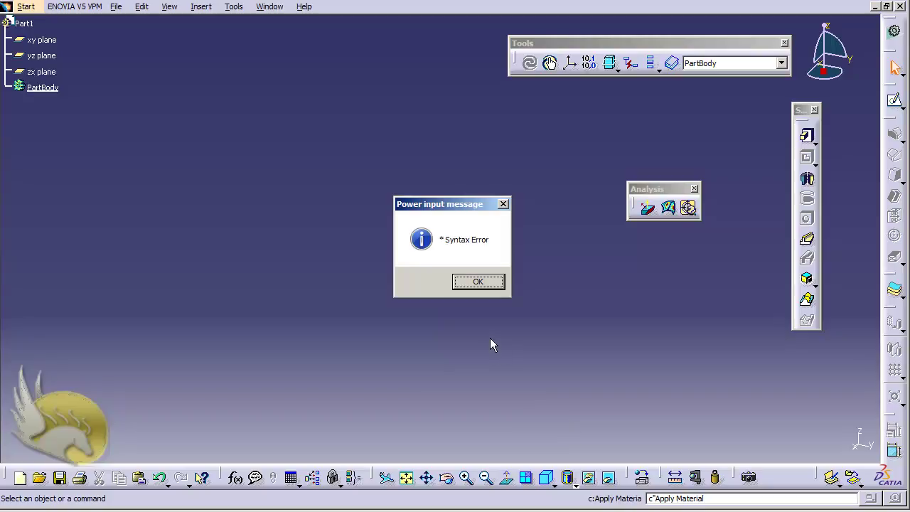
{"action": "left_click", "coordinate": [476, 284]}
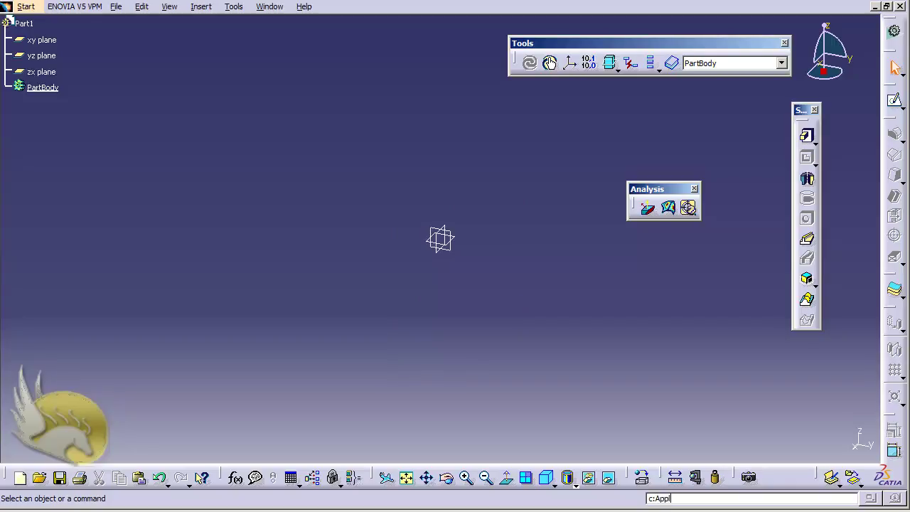
Run the power input command c:Apply Material, view the default material library and close it without applying a material.
{"action": "type", "text": "c:Apply Materal"}
{"action": "key", "text": "Return"}
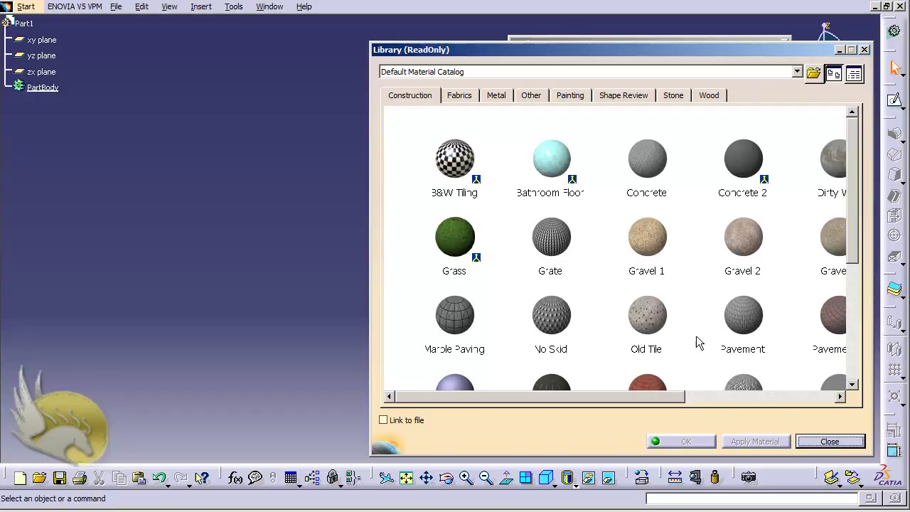
{"action": "left_click", "coordinate": [805, 441]}
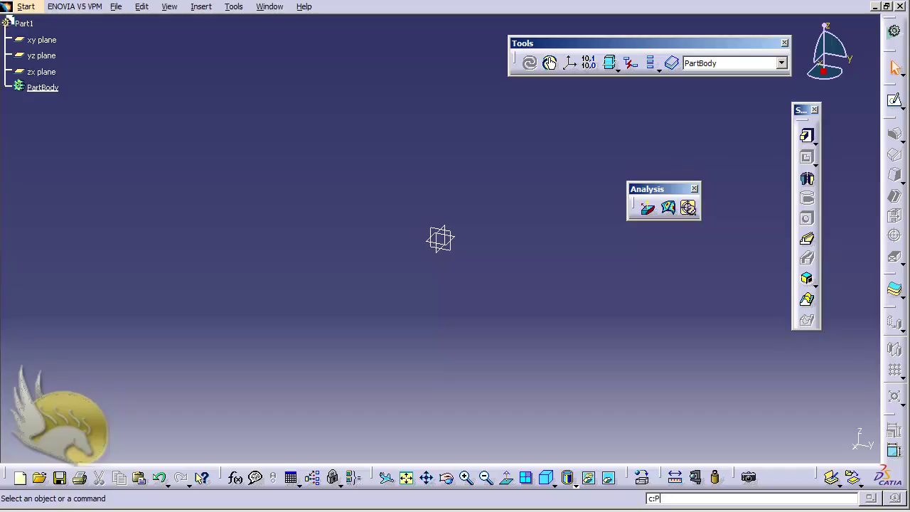
Run the power input command c:Pad to view the Pad Definition settings, and cancel without creating a pad.
{"action": "type", "text": "ad"}
{"action": "key", "text": "Return"}
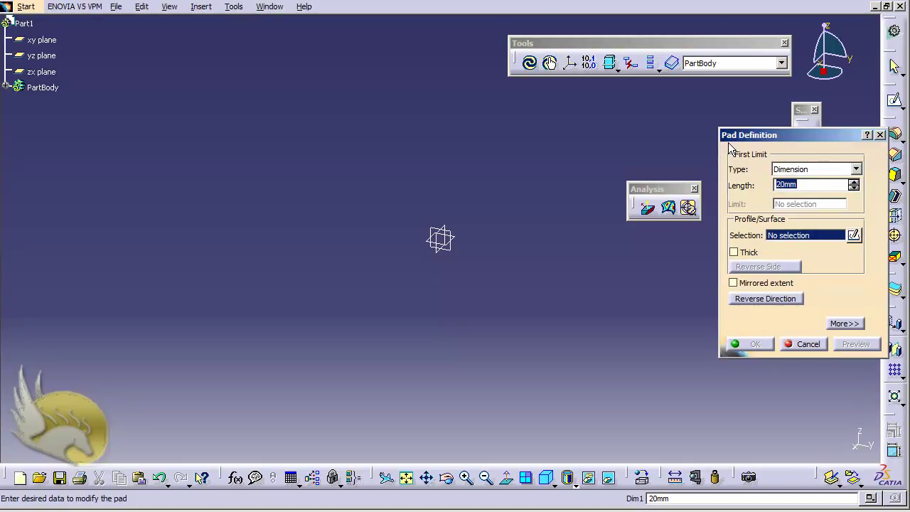
{"action": "left_click", "coordinate": [818, 344]}
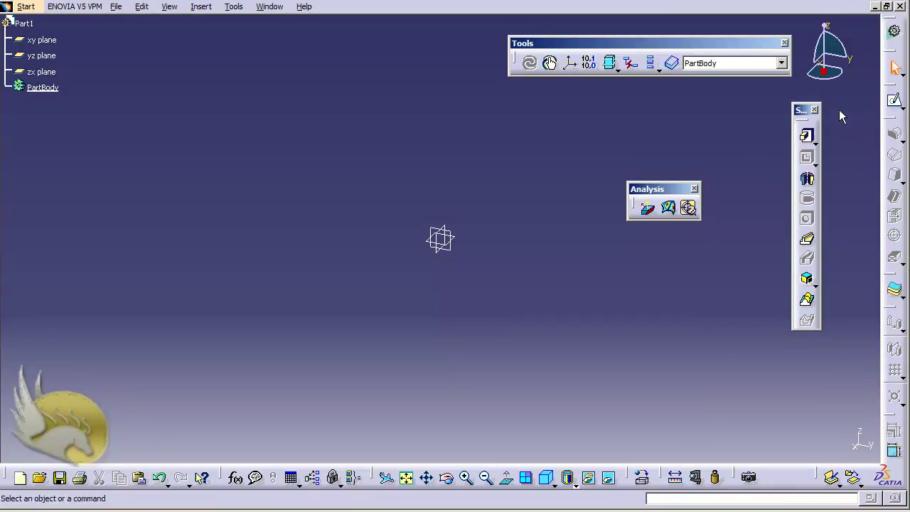
Dock the Tools toolbar beneath the menu bar, and the Sketch-Based Features and Analysis toolbars in a second column beside the docked vertical toolbars.
{"action": "left_click_drag", "start_coordinate": [648, 42], "coordinate": [649, 7]}
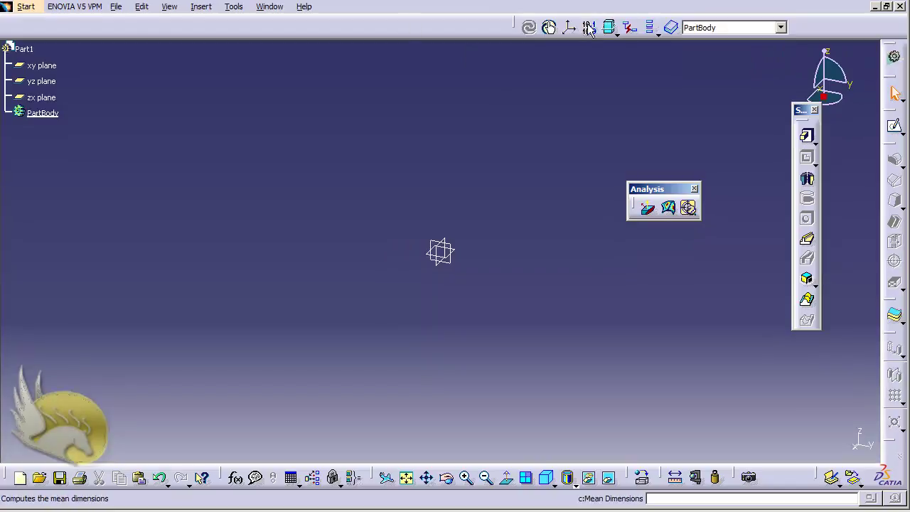
{"action": "left_click_drag", "start_coordinate": [515, 27], "coordinate": [598, 27]}
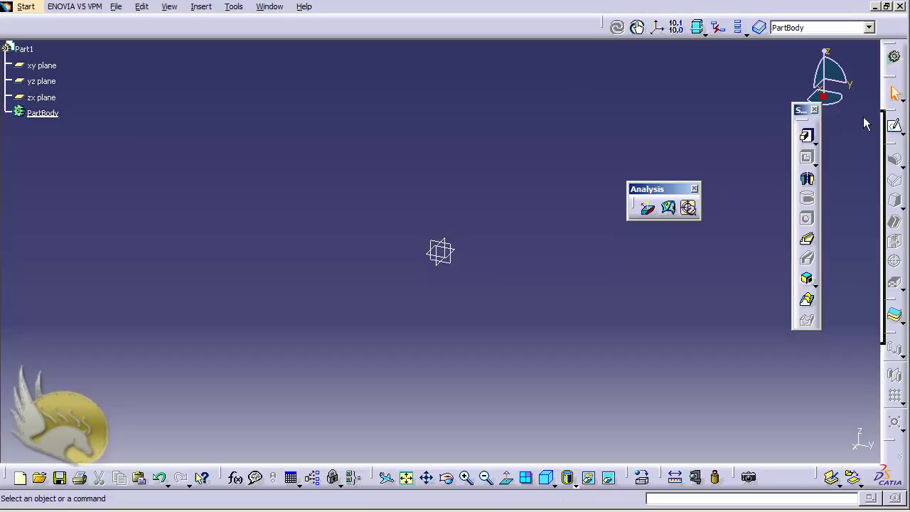
{"action": "left_click_drag", "start_coordinate": [878, 123], "coordinate": [877, 121]}
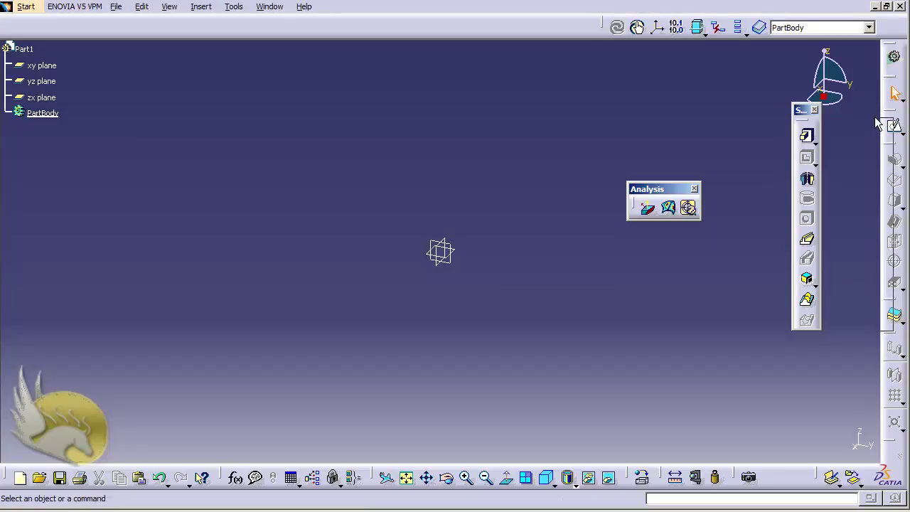
{"action": "left_click_drag", "start_coordinate": [877, 123], "coordinate": [876, 123]}
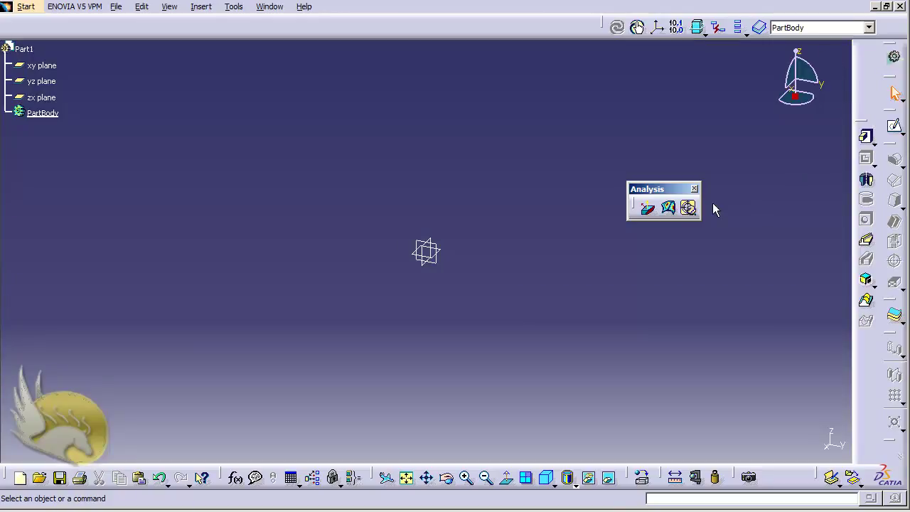
{"action": "left_click_drag", "start_coordinate": [674, 190], "coordinate": [866, 71]}
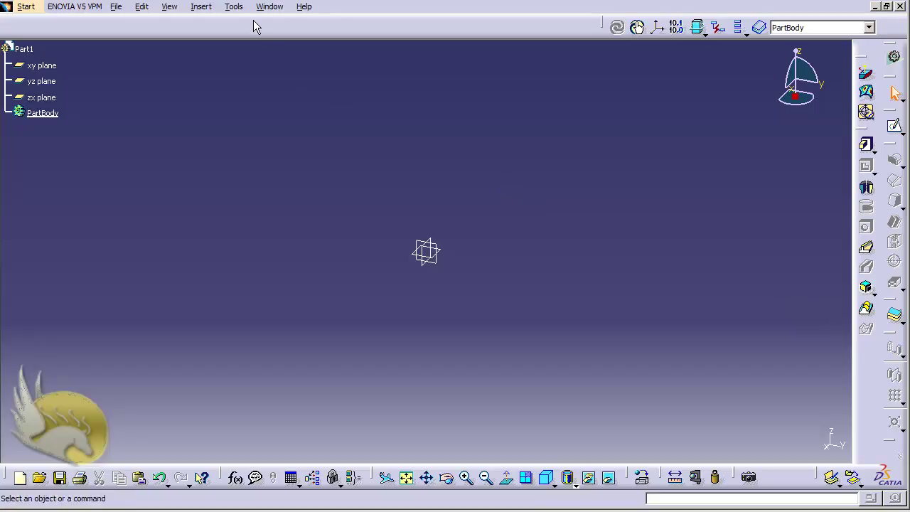
Restore the position of all toolbars in the customization settings and close them.
{"action": "left_click", "coordinate": [234, 7]}
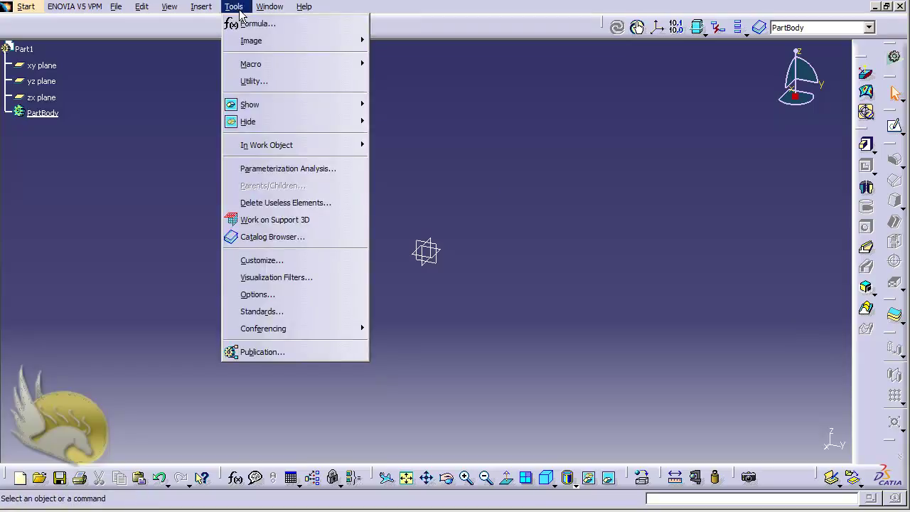
{"action": "left_click", "coordinate": [262, 261]}
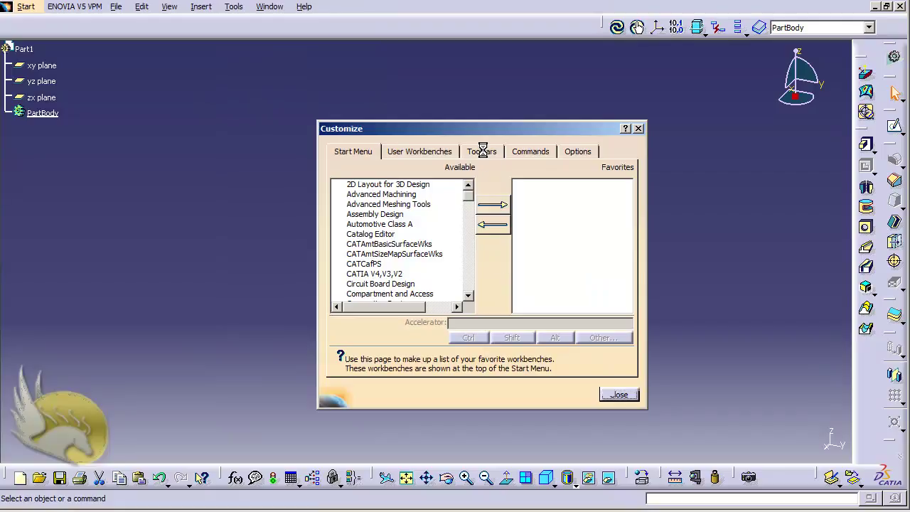
{"action": "left_click", "coordinate": [481, 151]}
{"action": "left_click", "coordinate": [578, 249]}
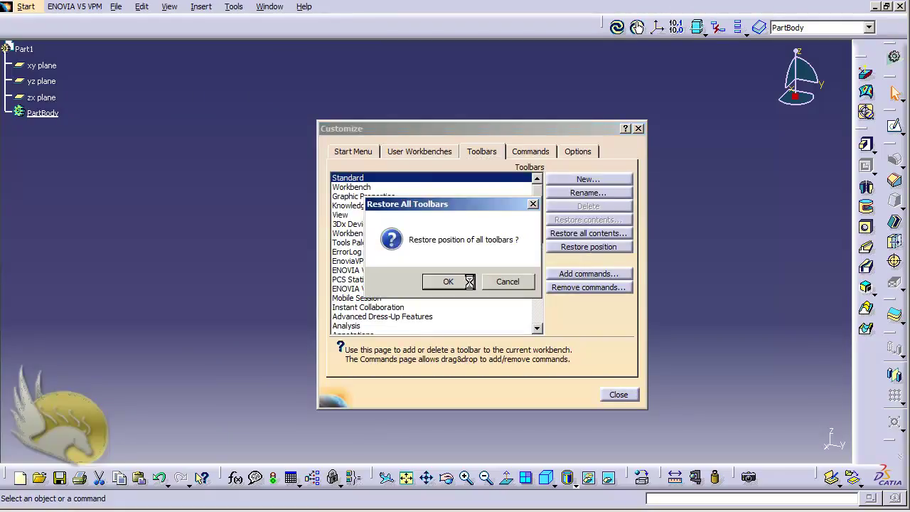
{"action": "left_click", "coordinate": [466, 283]}
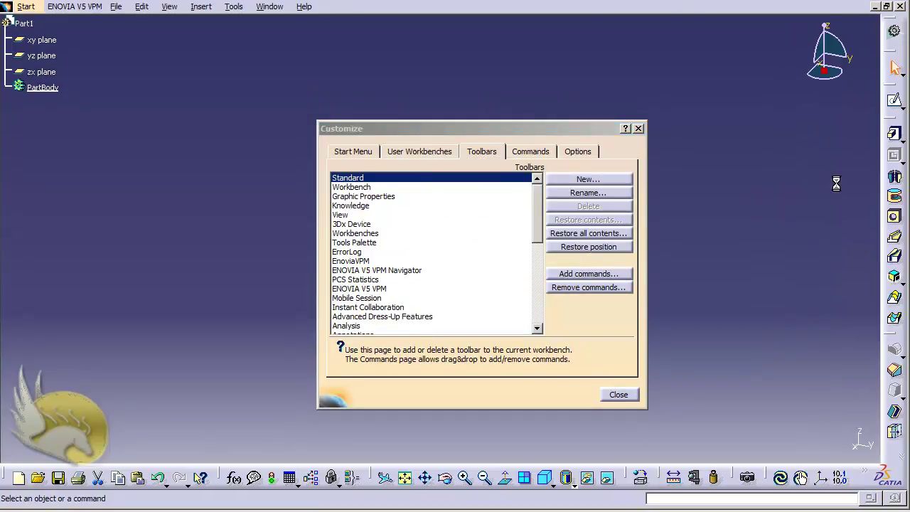
{"action": "left_click", "coordinate": [639, 128]}
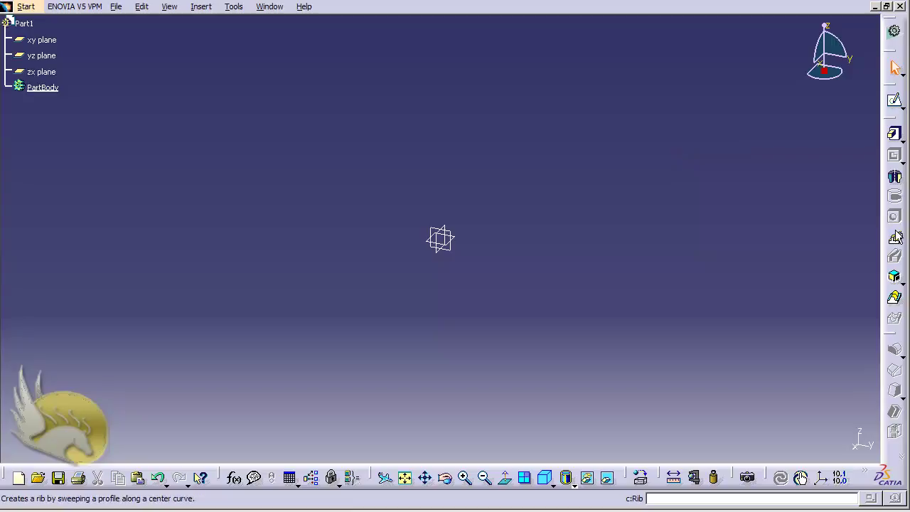
{"action": "left_click", "coordinate": [200, 9]}
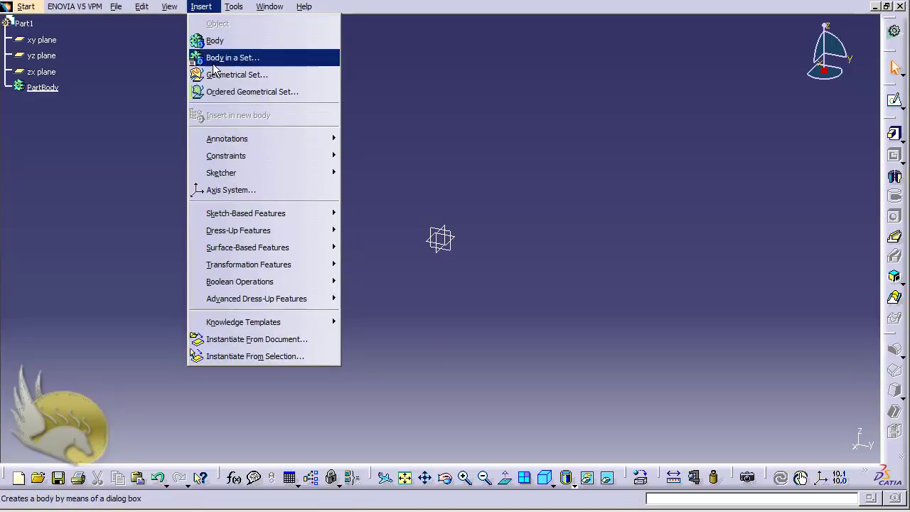
{"action": "left_click", "coordinate": [451, 182]}
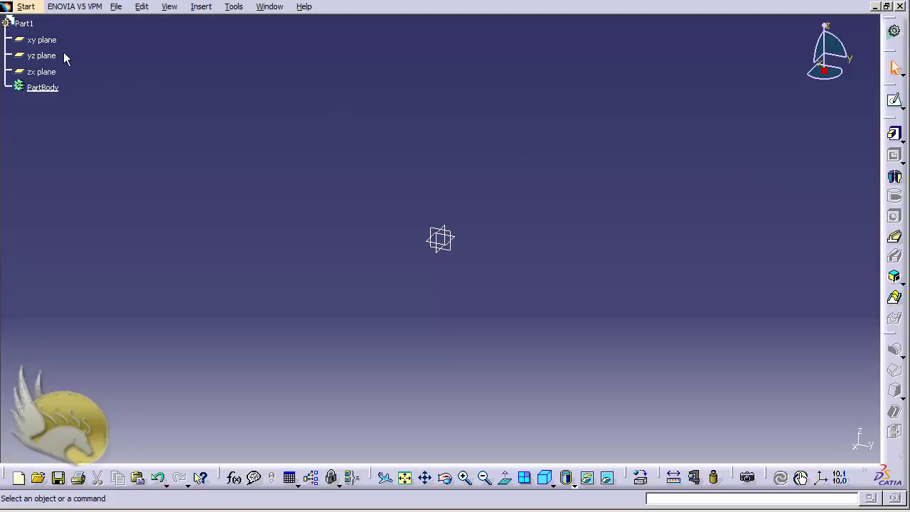
Sketch a rectangle about 110 mm high around the origin on the xy plane.
{"action": "left_click", "coordinate": [44, 40]}
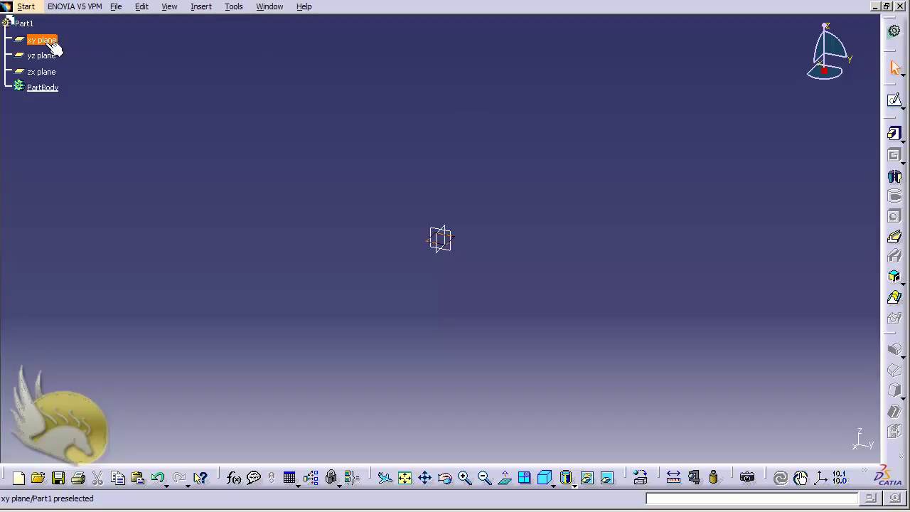
{"action": "left_click", "coordinate": [896, 104]}
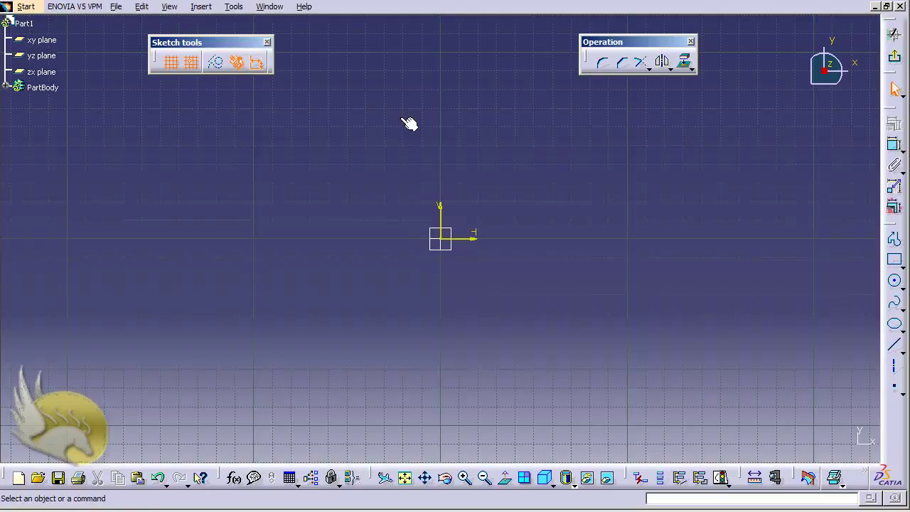
{"action": "left_click", "coordinate": [895, 260]}
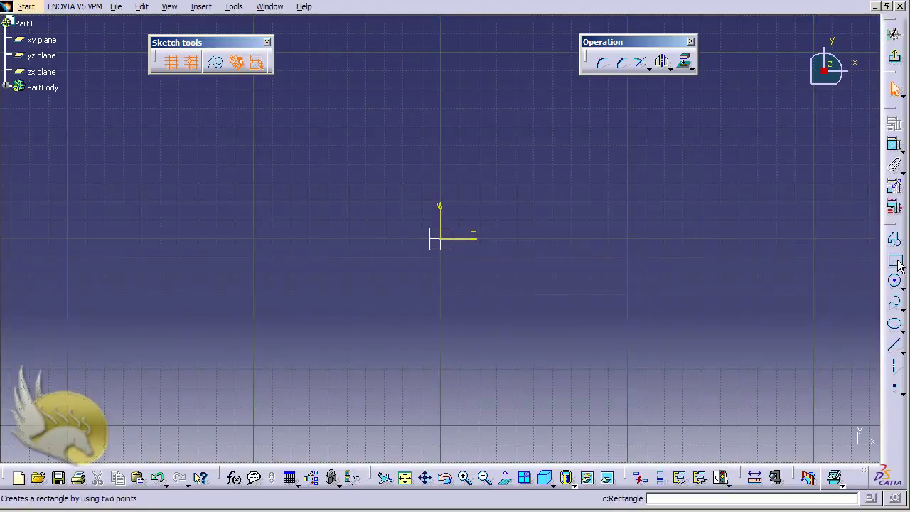
{"action": "left_click", "coordinate": [273, 127]}
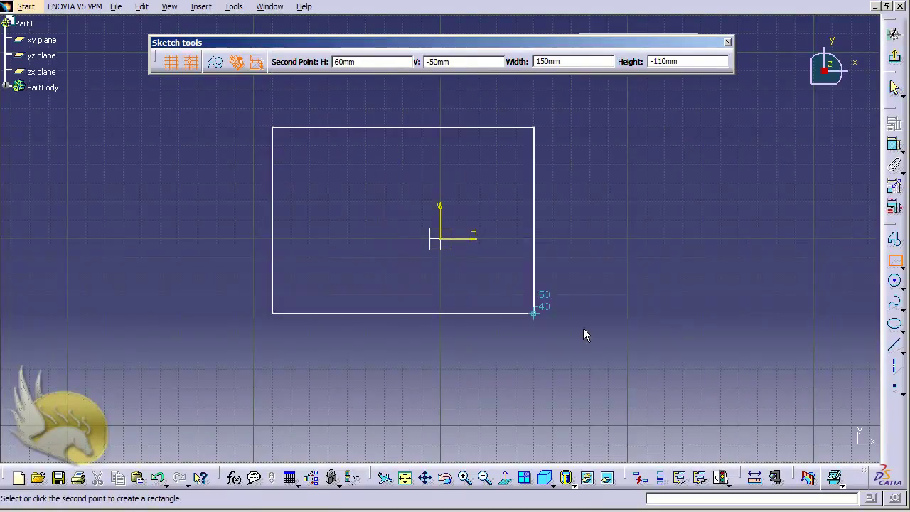
{"action": "left_click", "coordinate": [627, 331]}
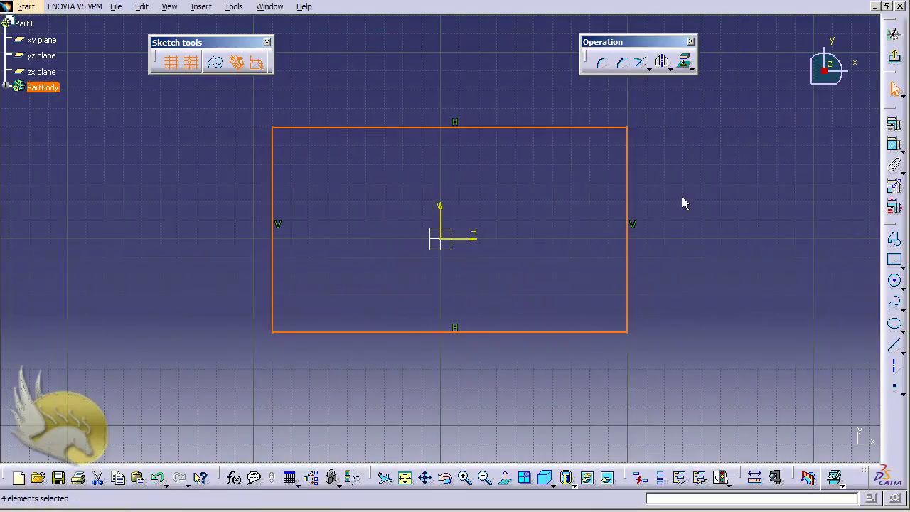
Finish the sketch and extrude the rectangle with a Pad of 20 mm length, leaving nothing selected.
{"action": "left_click", "coordinate": [896, 62]}
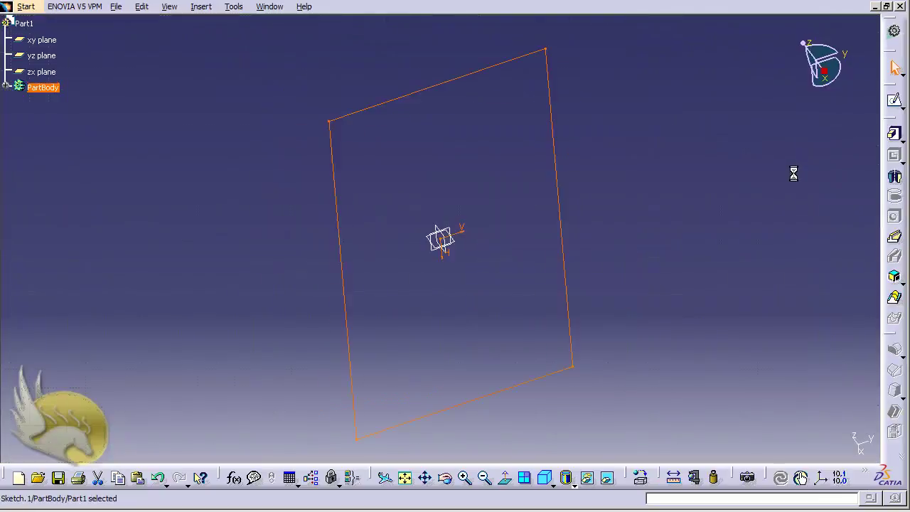
{"action": "left_click", "coordinate": [894, 135]}
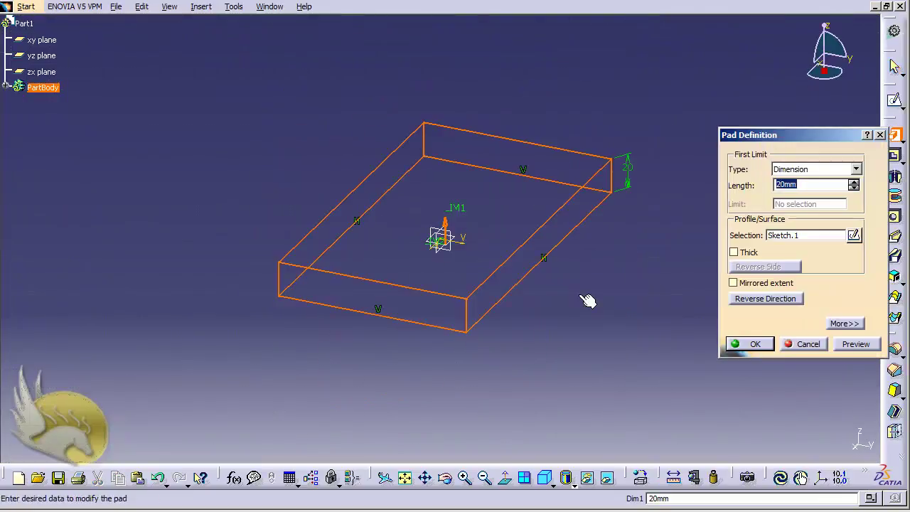
{"action": "left_click", "coordinate": [740, 344]}
{"action": "left_click", "coordinate": [596, 303]}
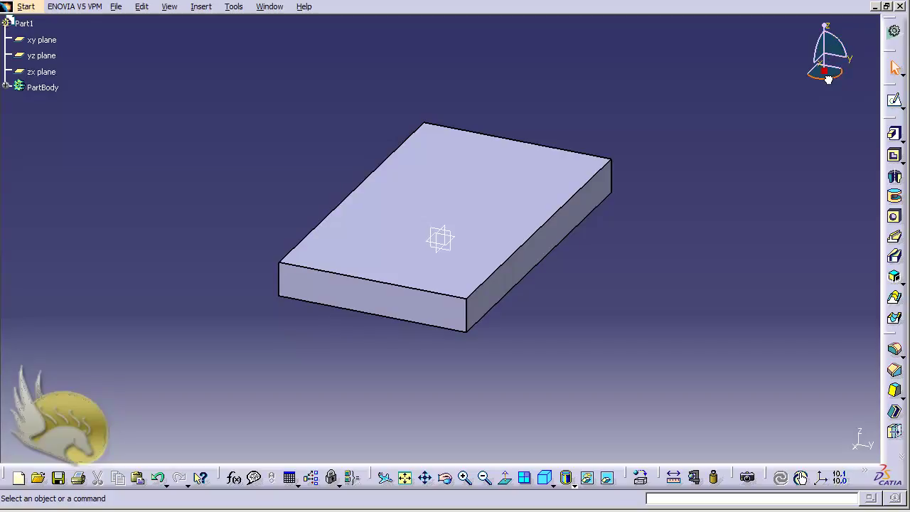
Pan and rotate the view of the pad with the compass, and expand PartBody in the tree down to the pad's sketch.
{"action": "left_click_drag", "start_coordinate": [827, 78], "coordinate": [823, 81]}
{"action": "mouse_move", "coordinate": [818, 47]}
{"action": "left_mouse_down"}
{"action": "mouse_move", "coordinate": [834, 44]}
{"action": "mouse_move", "coordinate": [825, 47]}
{"action": "left_mouse_up"}
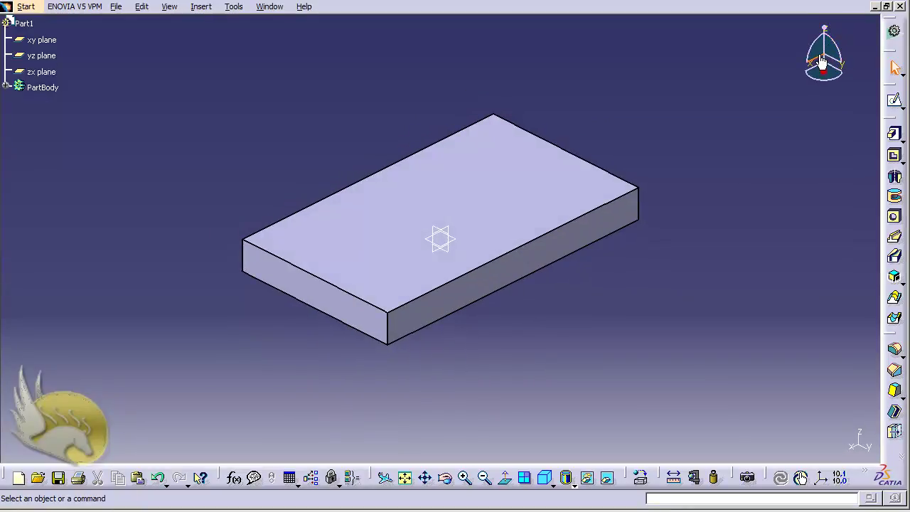
{"action": "mouse_move", "coordinate": [822, 63]}
{"action": "left_mouse_down"}
{"action": "mouse_move", "coordinate": [768, 82]}
{"action": "mouse_move", "coordinate": [824, 61]}
{"action": "mouse_move", "coordinate": [809, 81]}
{"action": "mouse_move", "coordinate": [756, 90]}
{"action": "mouse_move", "coordinate": [818, 59]}
{"action": "mouse_move", "coordinate": [848, 71]}
{"action": "mouse_move", "coordinate": [829, 59]}
{"action": "mouse_move", "coordinate": [829, 75]}
{"action": "mouse_move", "coordinate": [826, 49]}
{"action": "left_mouse_up"}
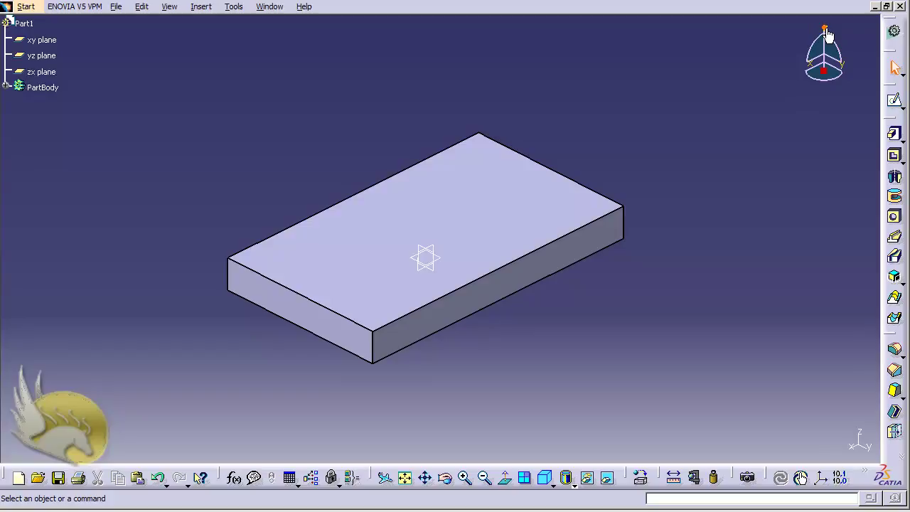
{"action": "mouse_move", "coordinate": [827, 34]}
{"action": "left_mouse_down"}
{"action": "mouse_move", "coordinate": [813, 34]}
{"action": "mouse_move", "coordinate": [817, 44]}
{"action": "mouse_move", "coordinate": [814, 33]}
{"action": "mouse_move", "coordinate": [840, 30]}
{"action": "mouse_move", "coordinate": [816, 30]}
{"action": "left_mouse_up"}
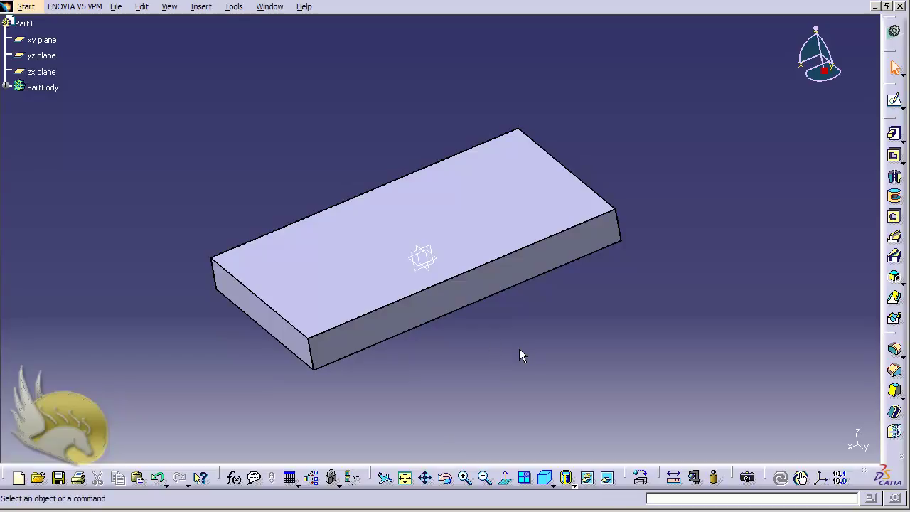
{"action": "left_click", "coordinate": [6, 87]}
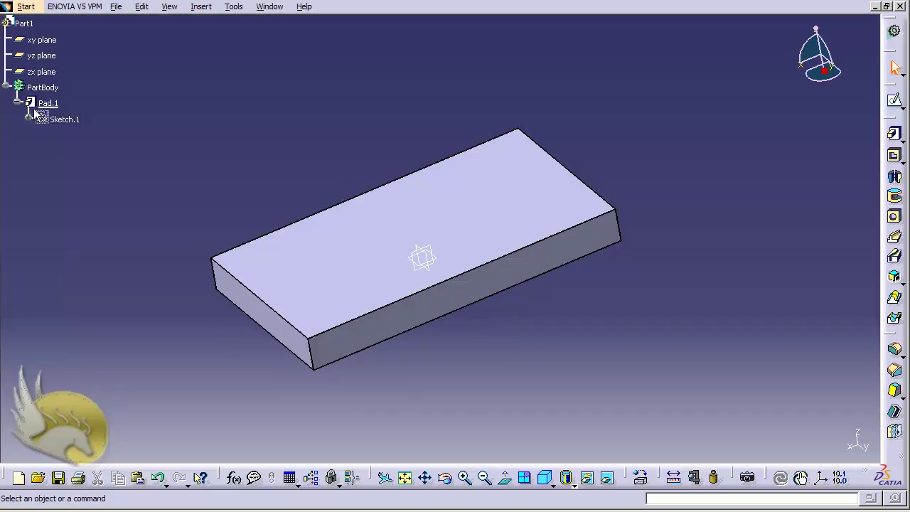